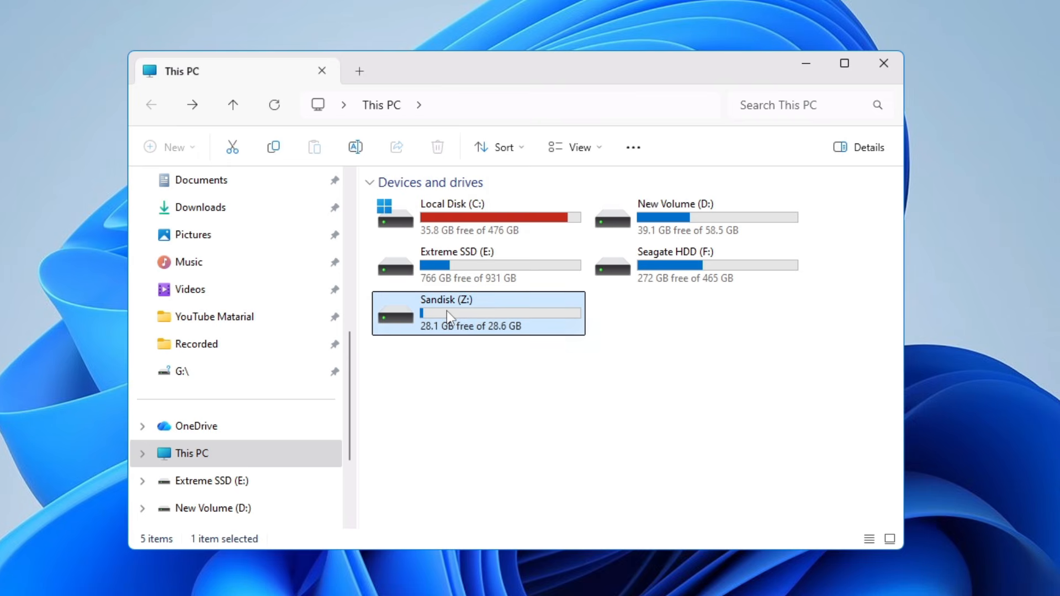
Look inside the Sandisk (Z:) drive to see its current files
left_click(453, 345)
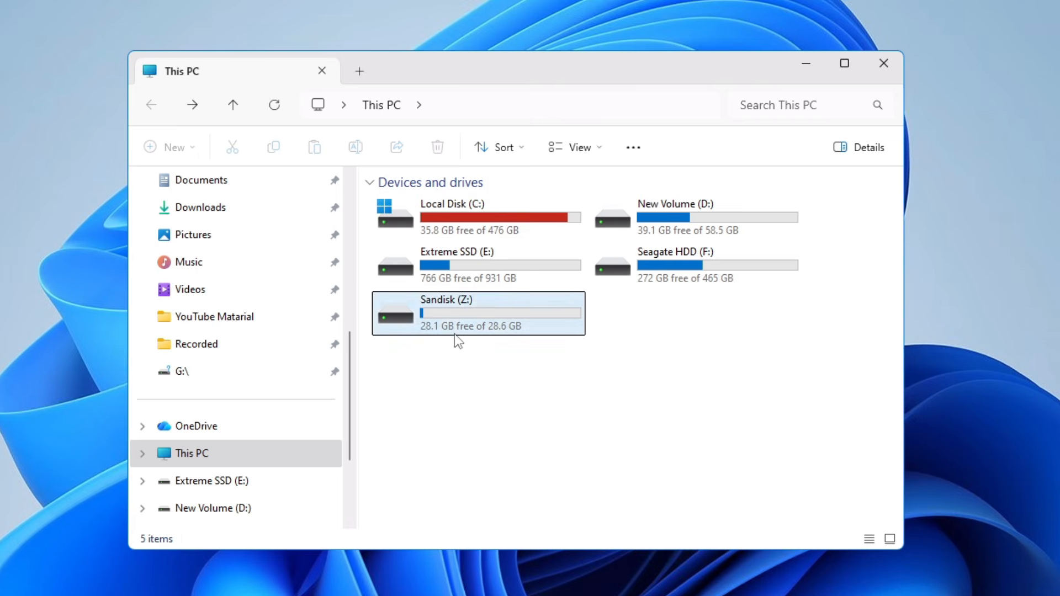
double_click(456, 313)
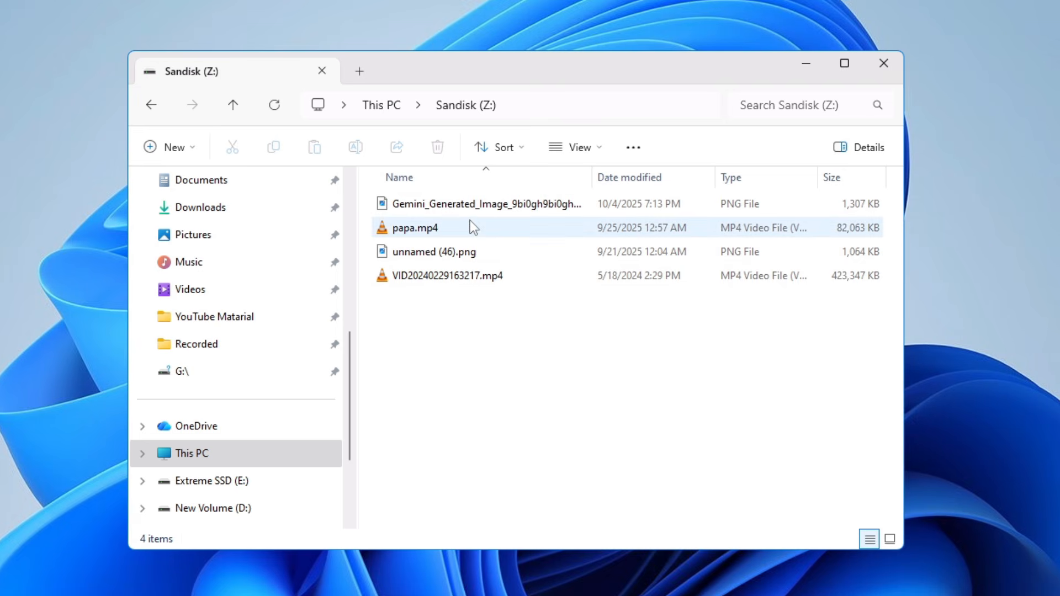
left_click(148, 112)
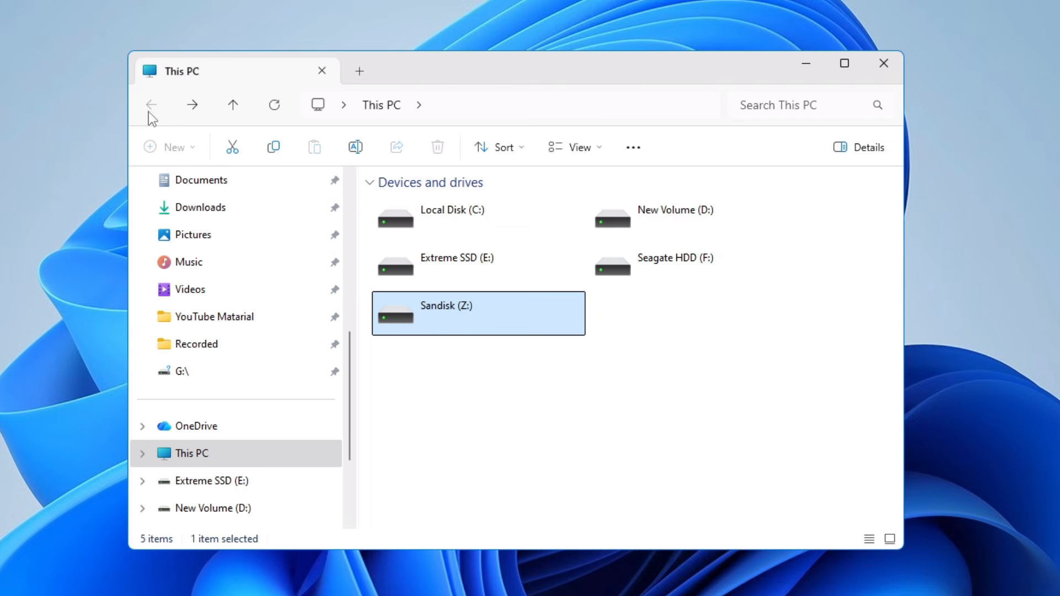
Quick-format Sandisk (Z:) as NTFS, confirming the data erase
right_click(436, 312)
left_click(484, 526)
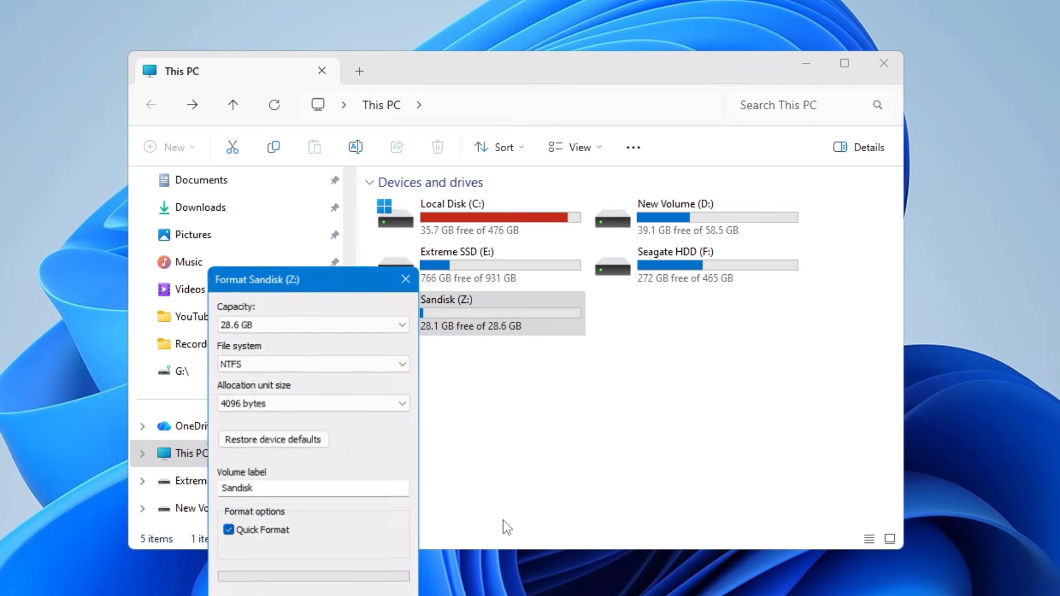
left_click_drag(299, 283, 348, 187)
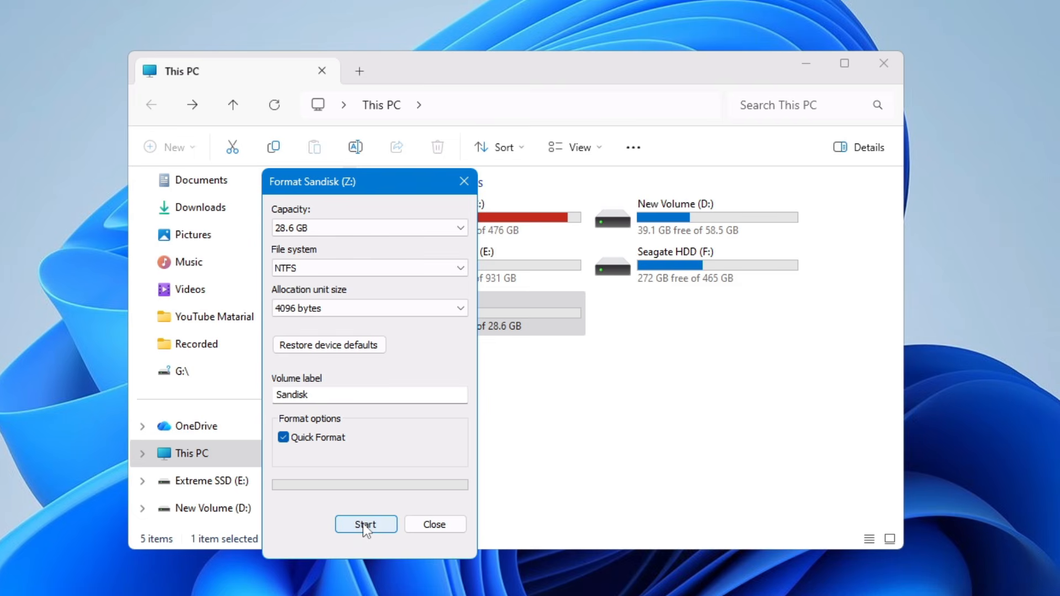
left_click(365, 526)
left_click(565, 290)
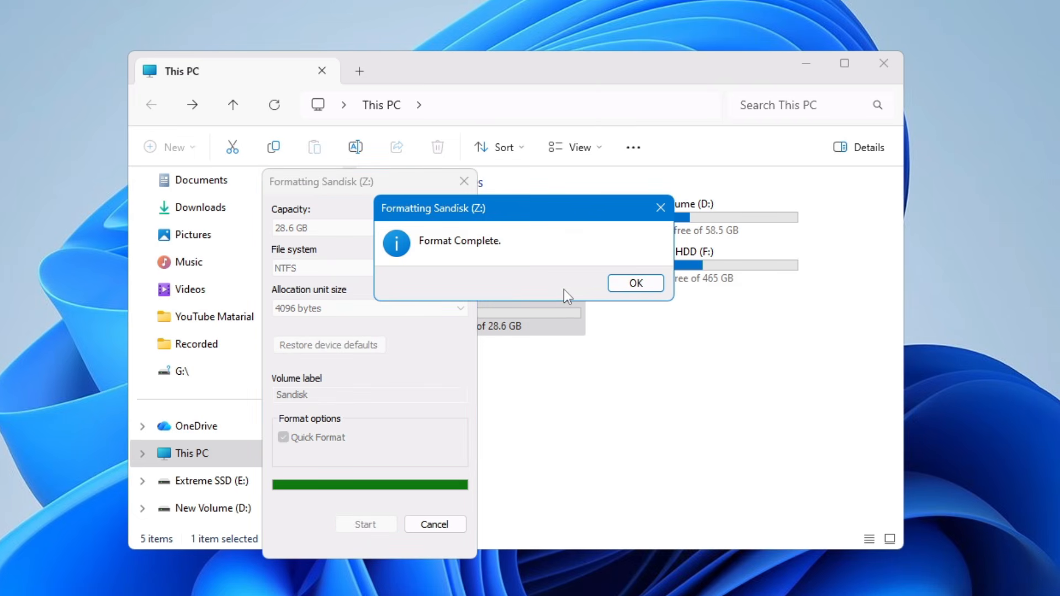
left_click(637, 285)
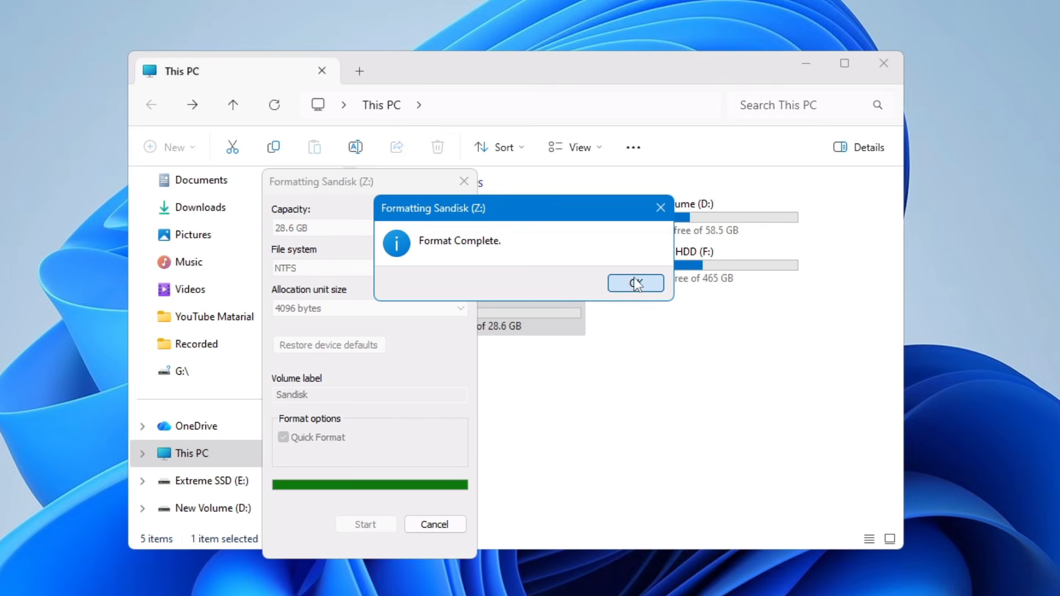
left_click(464, 181)
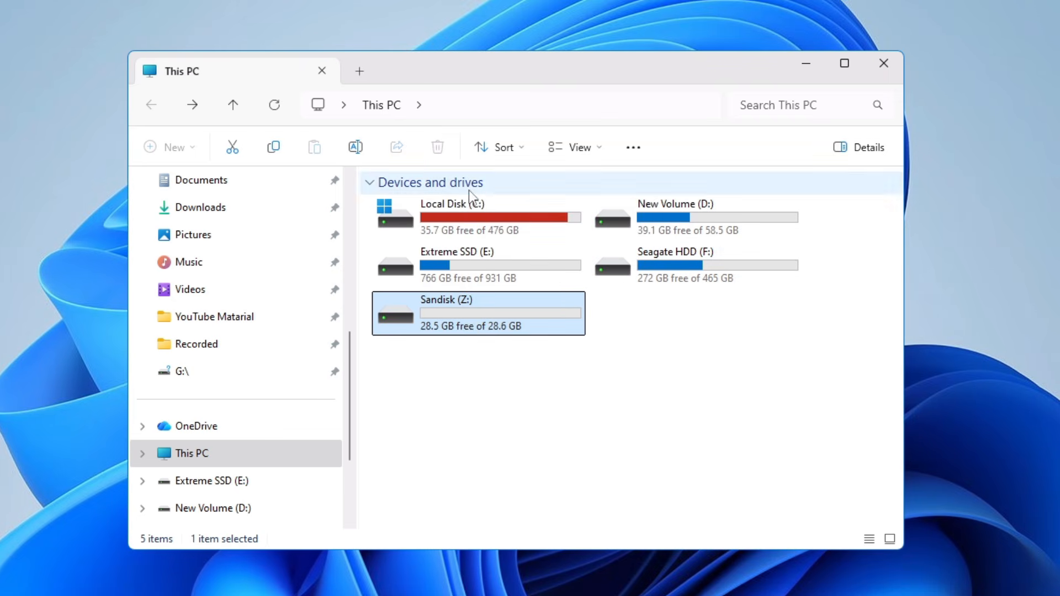
Confirm the formatted drive is empty, then bring up Chrome's TestDisk Download page
double_click(468, 330)
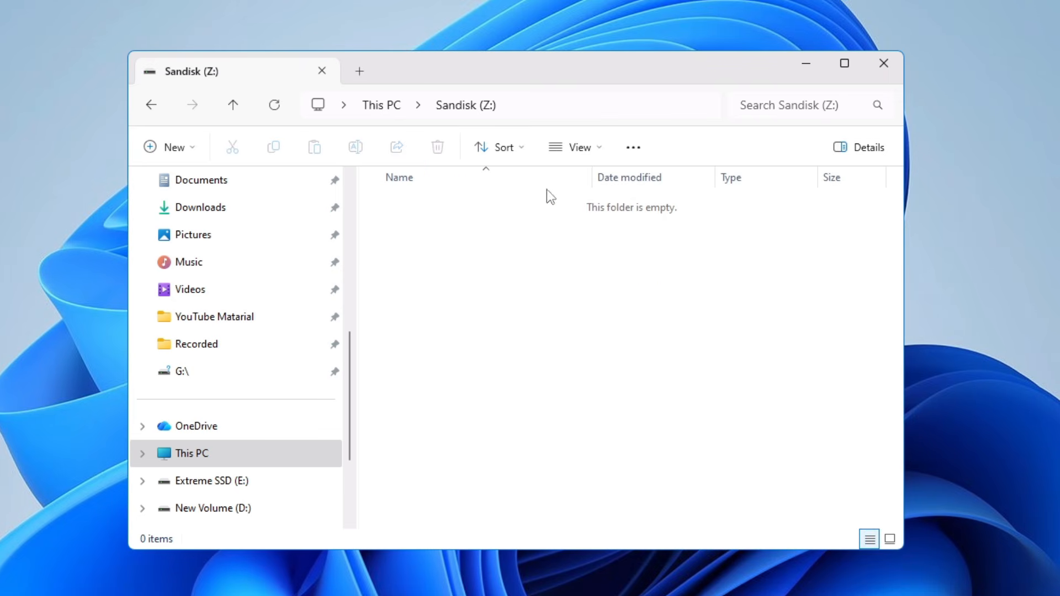
key("alt+Left")
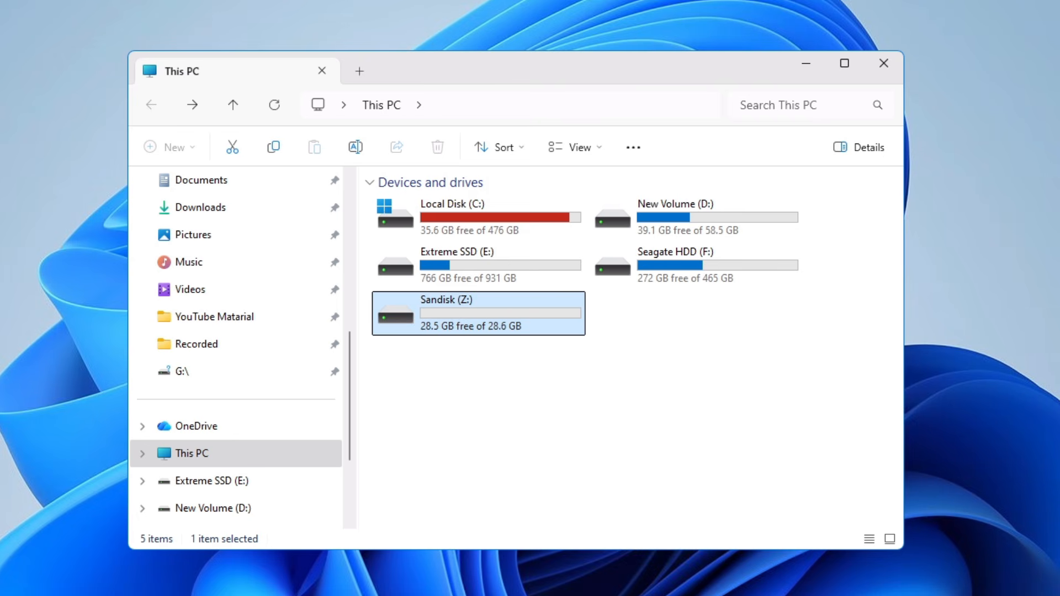
mouse_move(520, 595)
left_click(608, 594)
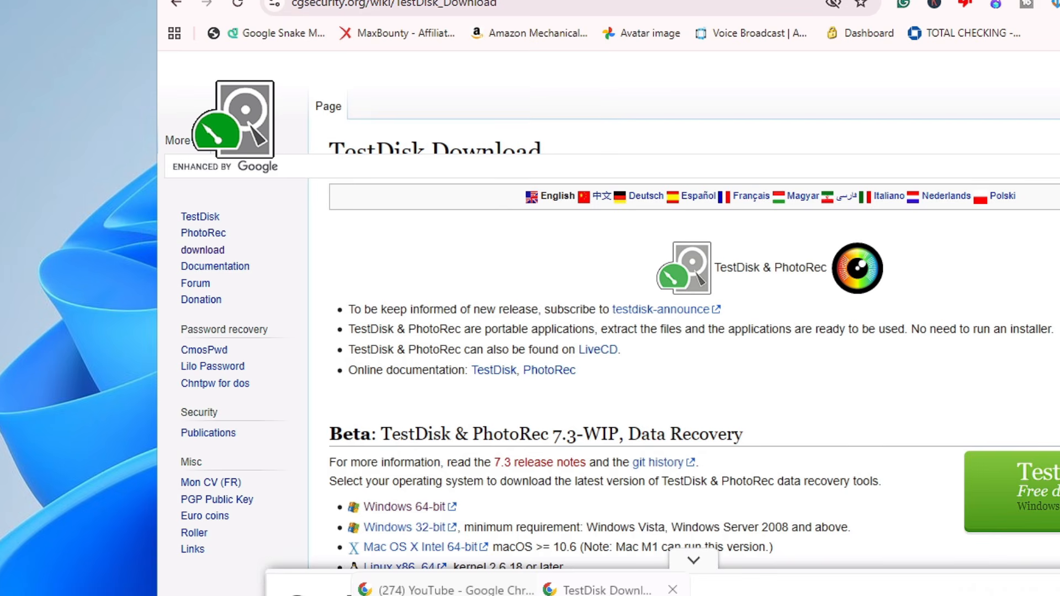
Download the Windows 64-bit testdisk-7.3-WIP zip and show it in the Downloads folder
scroll(455, 239, "down", 4)
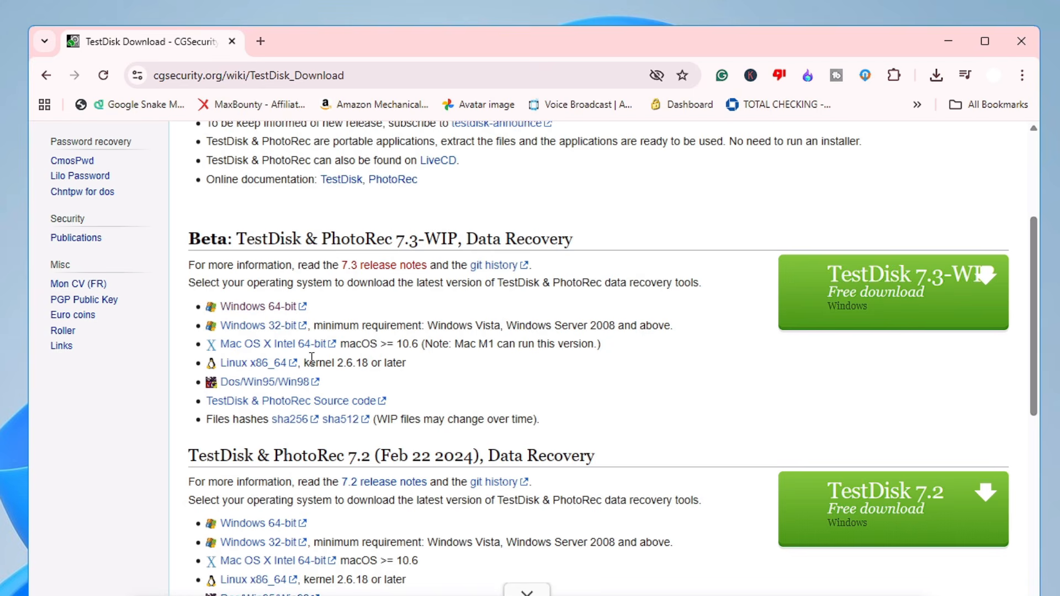
left_click(268, 309)
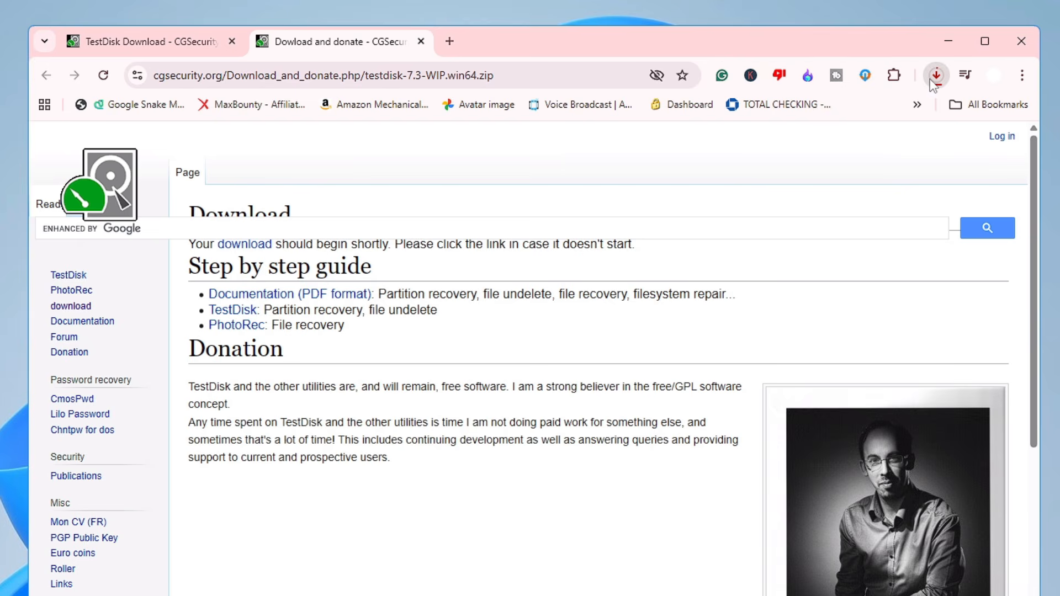
left_click(937, 75)
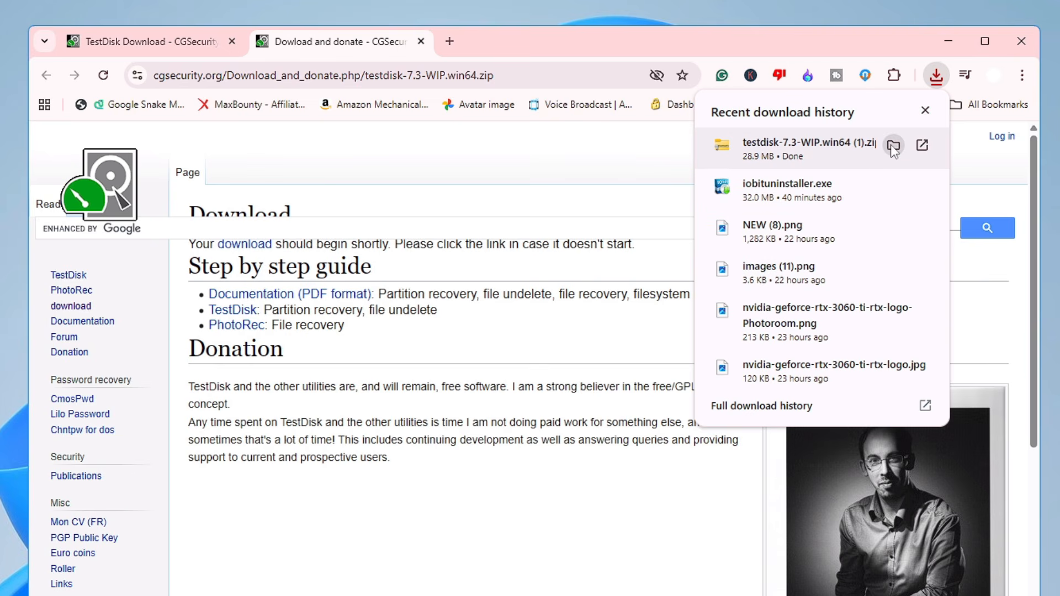
left_click(894, 147)
Extract all contents of the testdisk-7.3-WIP zip in Downloads
left_click(949, 41)
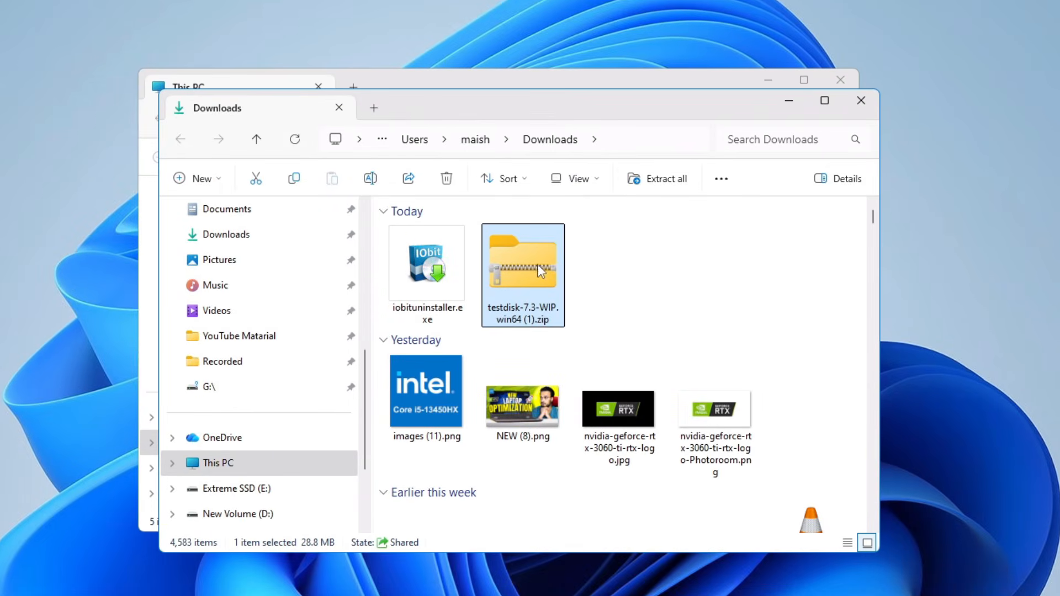
right_click(538, 264)
left_click(591, 401)
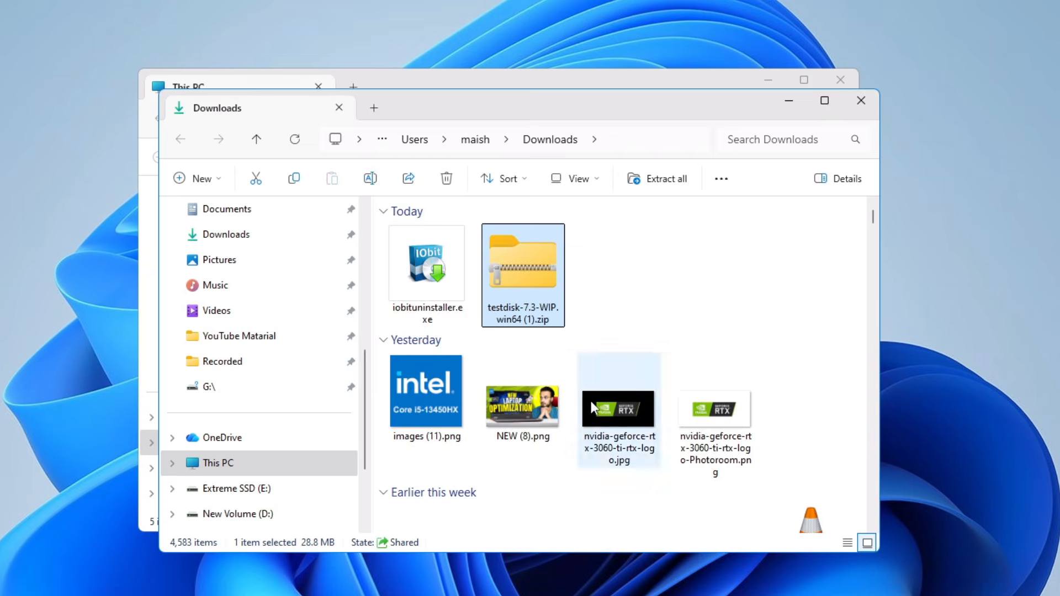
left_click(647, 442)
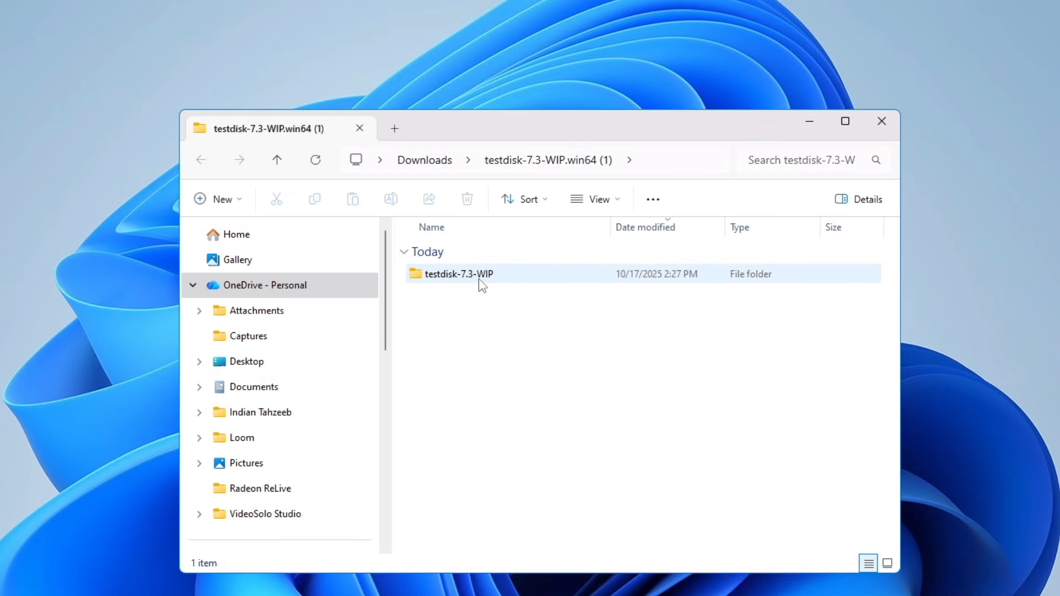
Launch photorec_win.exe from the extracted testdisk-7.3-WIP folder
double_click(478, 276)
scroll(530, 386, "down", 2)
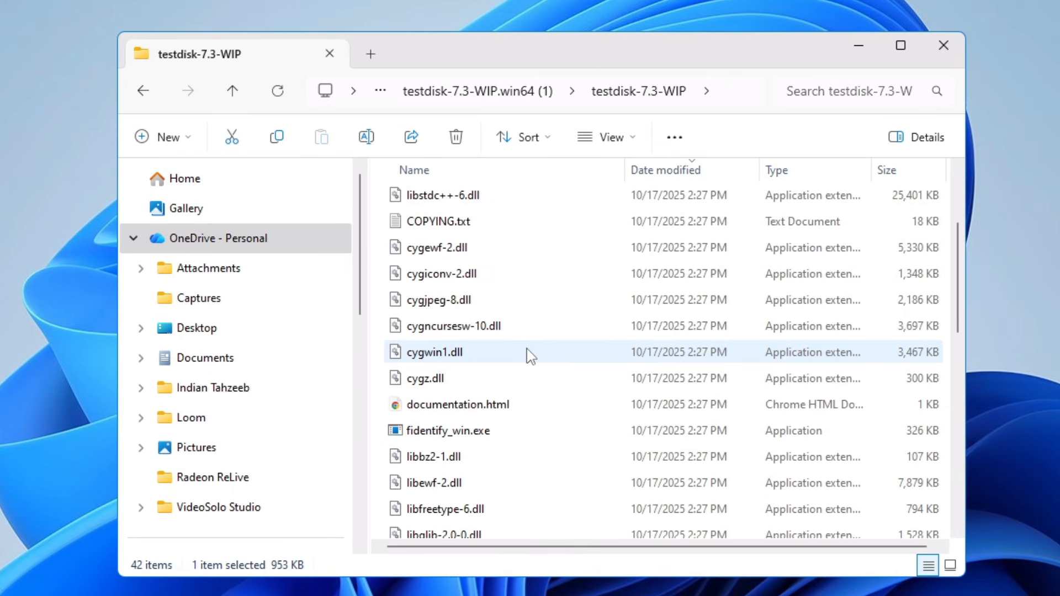
scroll(526, 355, "down", 6)
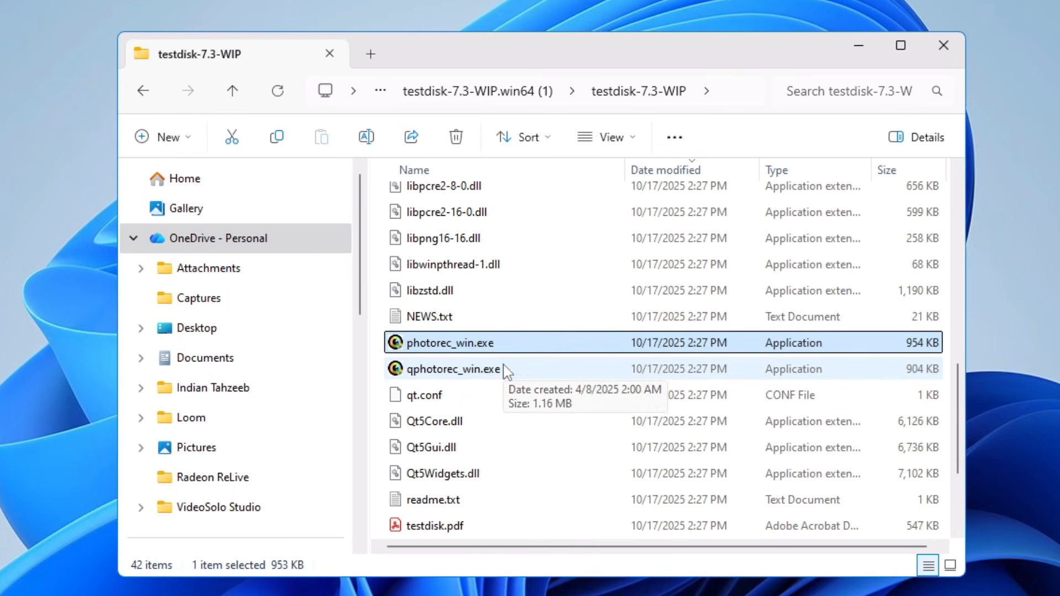
key("F2")
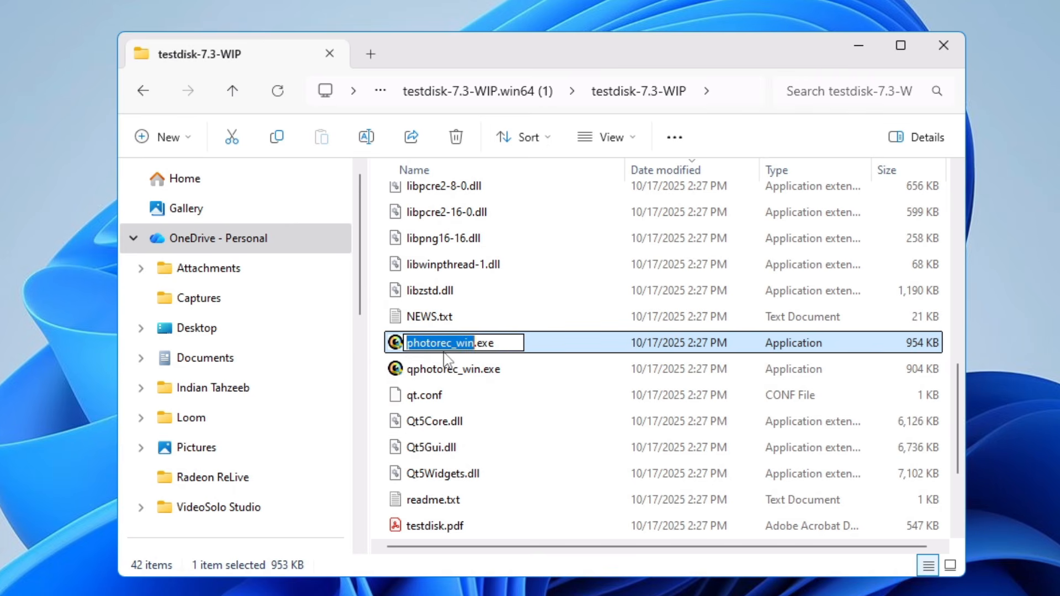
left_click(483, 355)
left_click(491, 349)
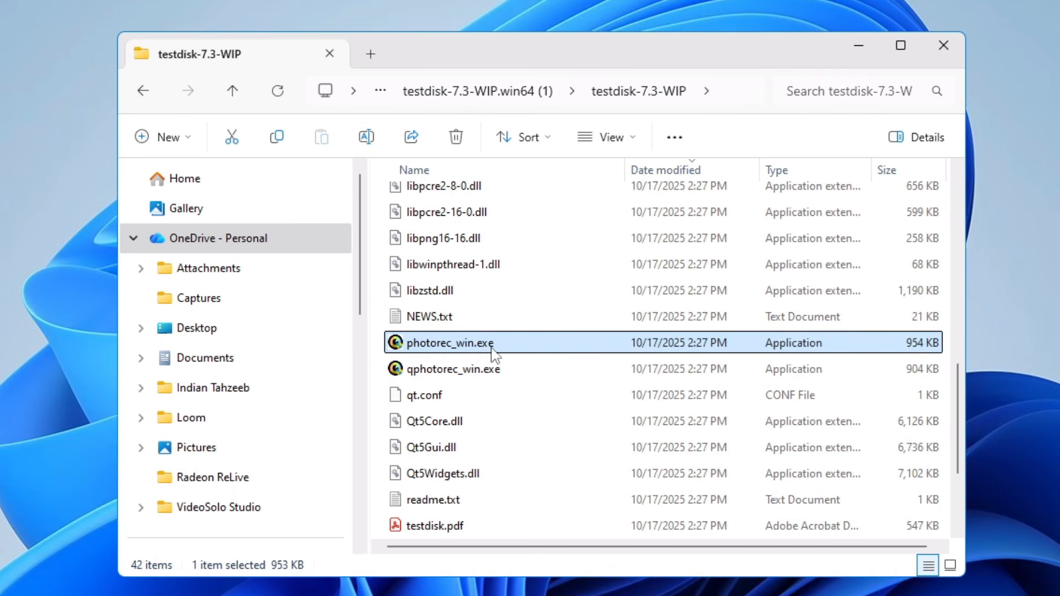
right_click(491, 353)
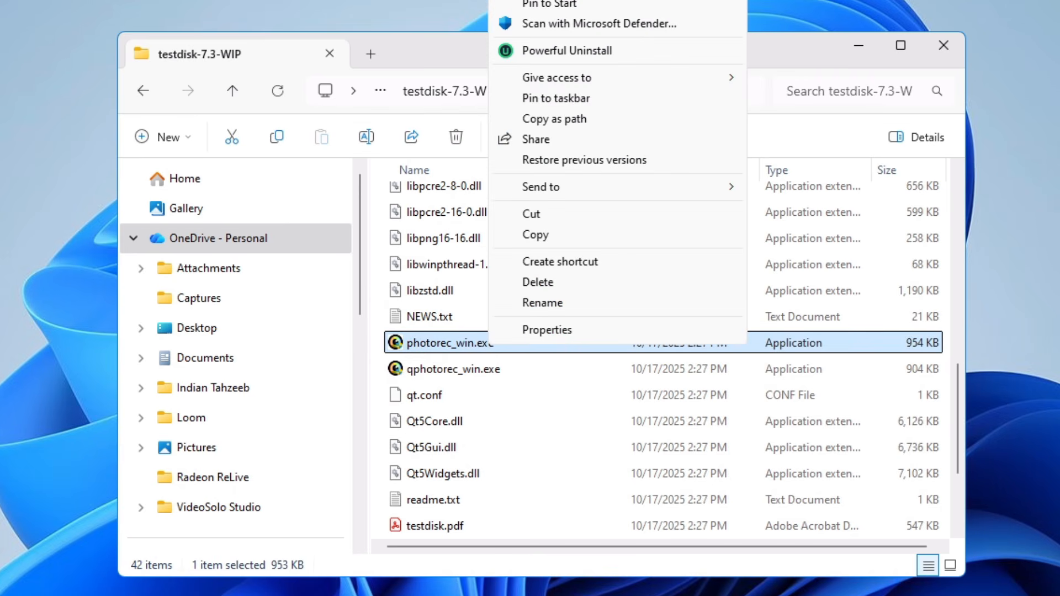
left_click(558, 1)
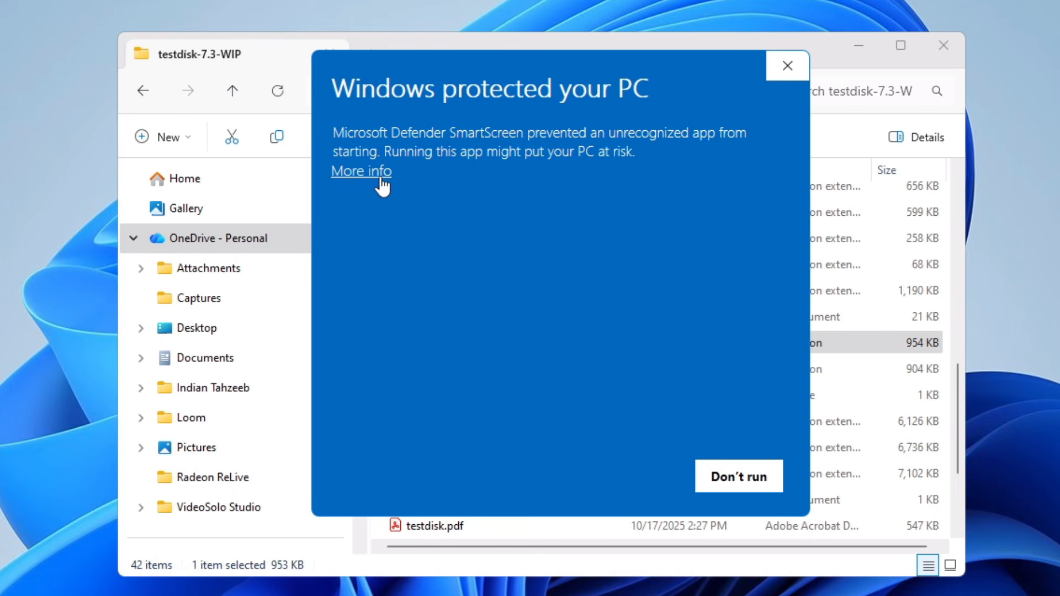
Bypass the SmartScreen warning with More info and Run anyway to start PhotoRec
left_click(381, 178)
left_click(640, 480)
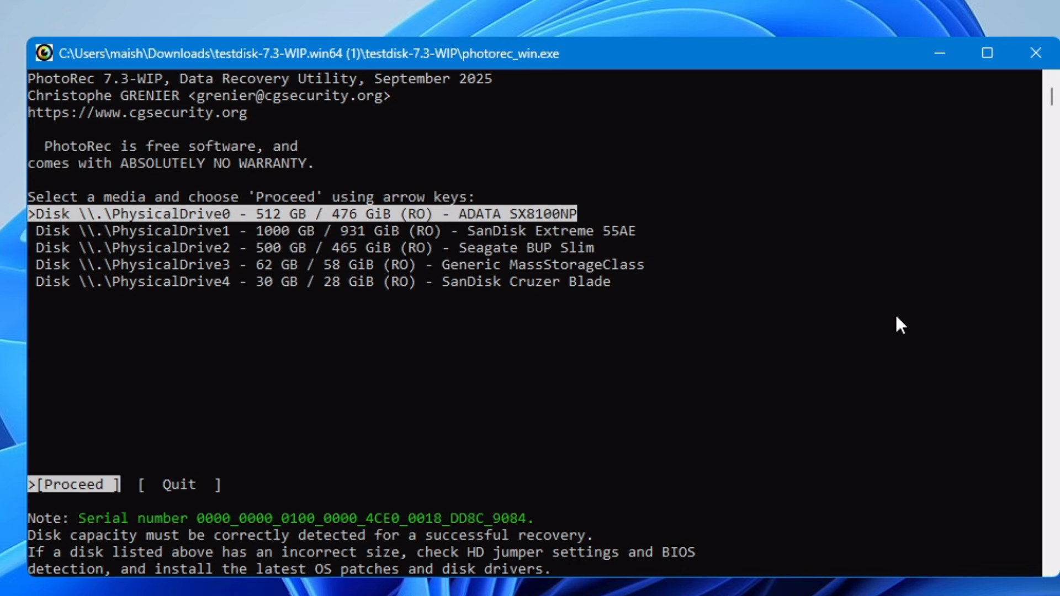
Select PhysicalDrive4 (SanDisk Cruzer Blade) in PhotoRec and proceed to its partitions
key("Down")
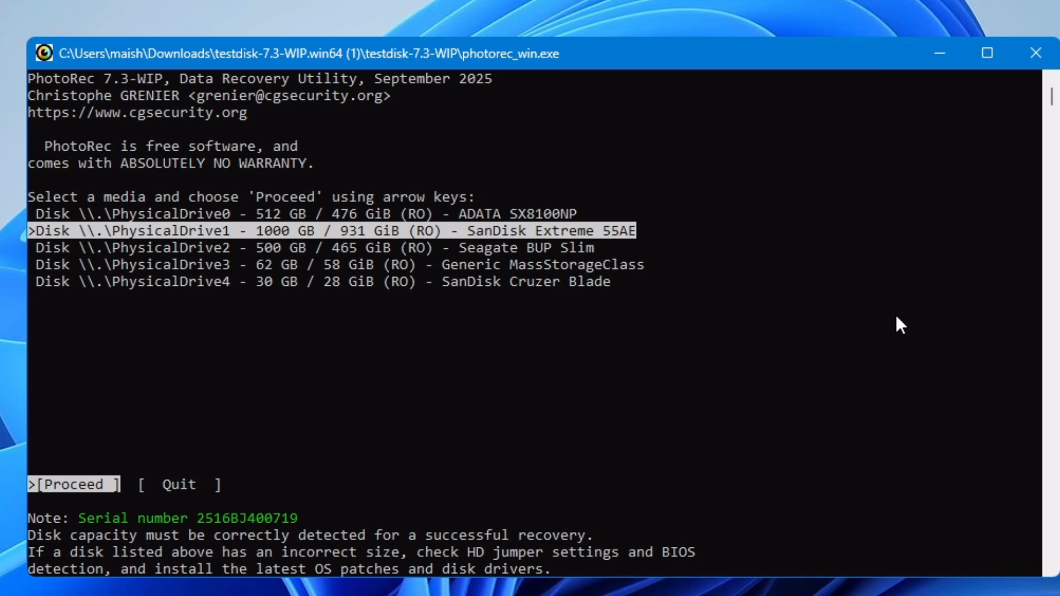
key("Down")
key("Up")
key("Down")
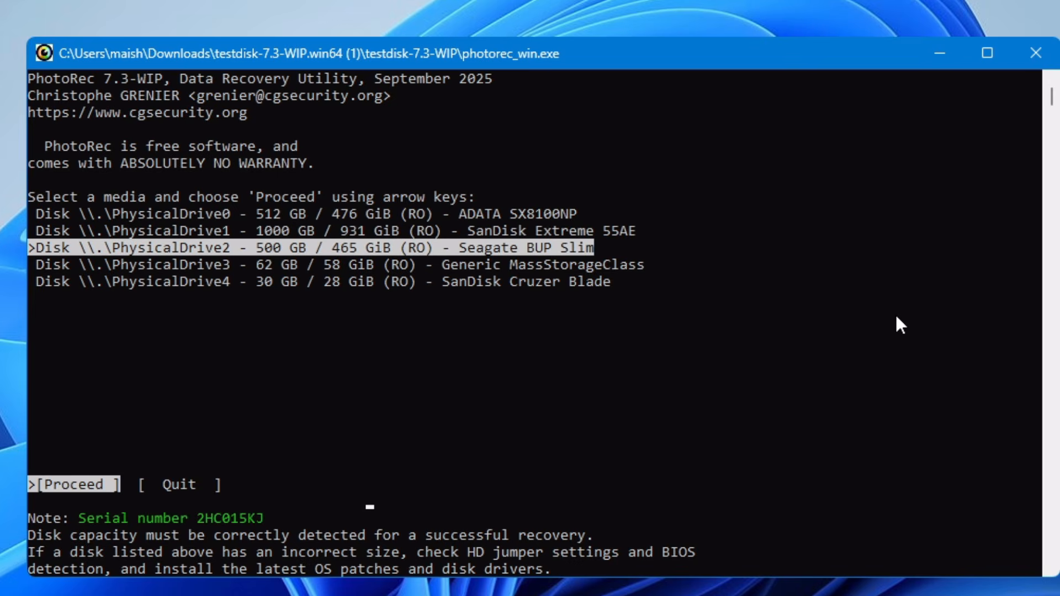
key("Down")
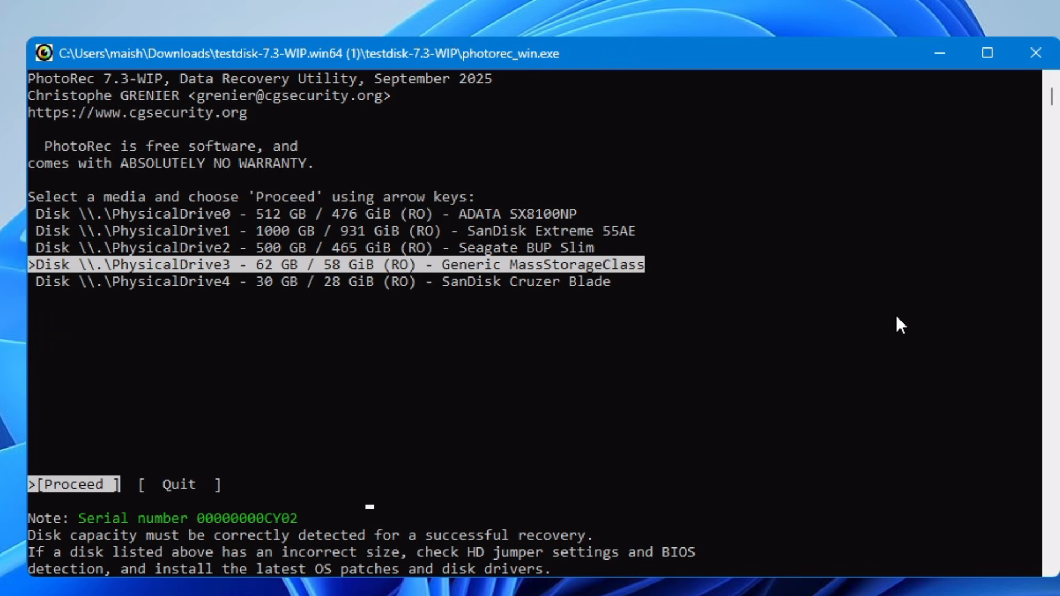
key("Down")
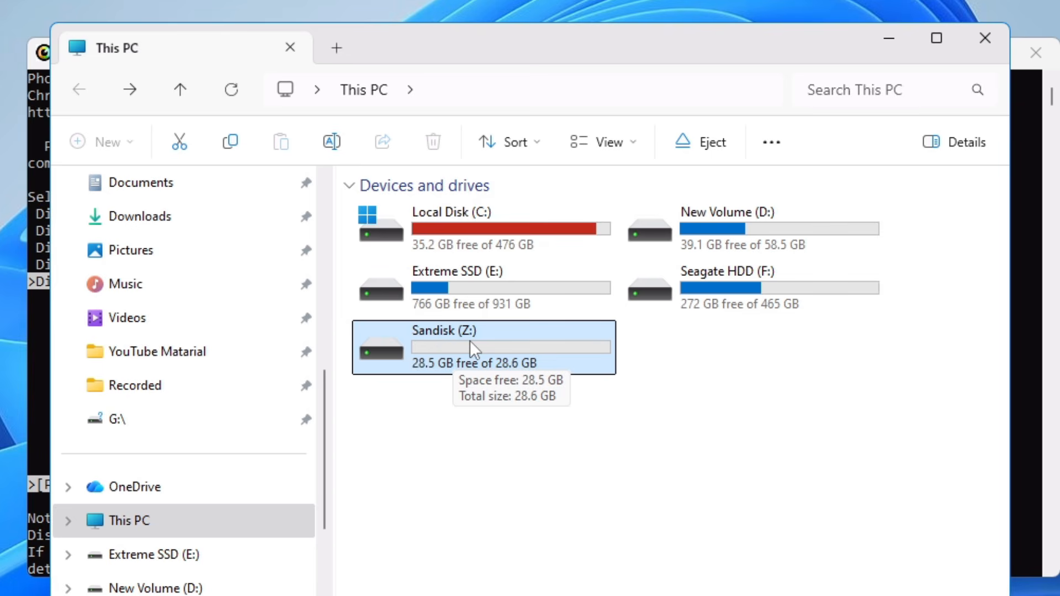
left_click(869, 49)
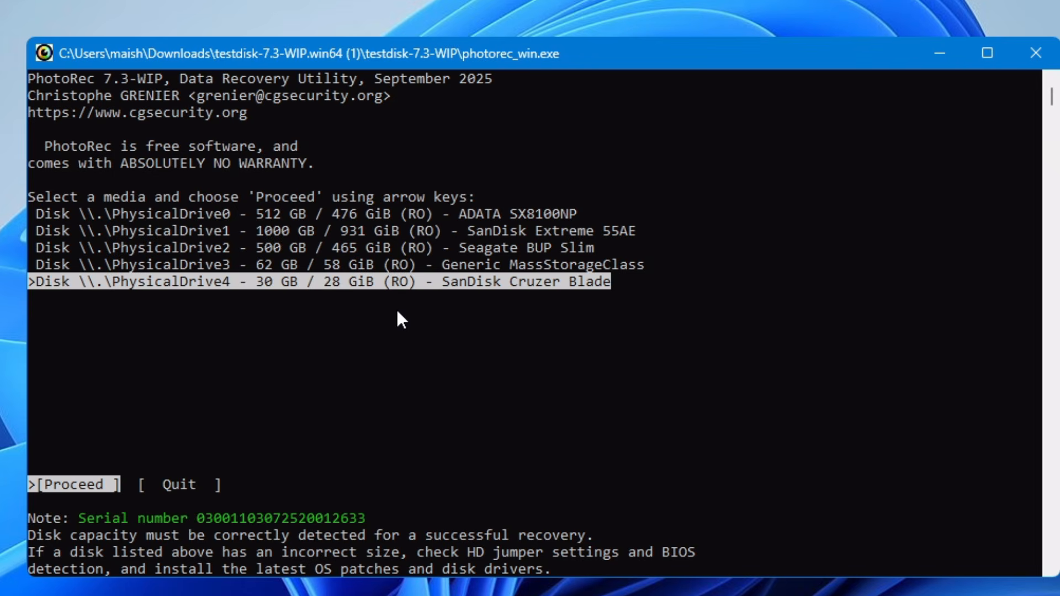
key("Return")
key("Down")
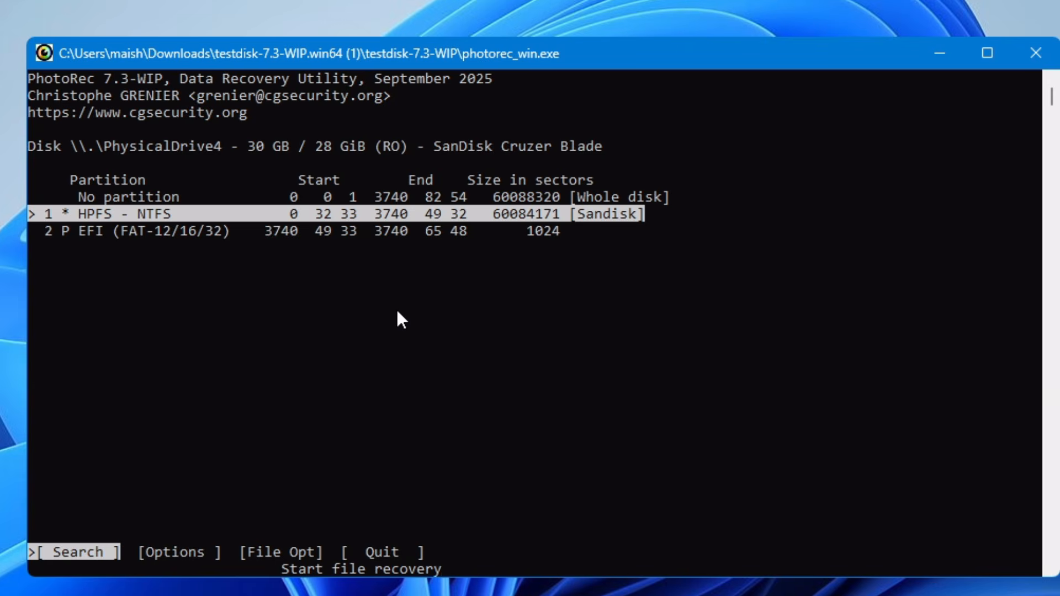
Pick 'No partition [Whole disk]' and start the search
key("Down")
key("Up")
key("Down")
key("Up")
key("Up")
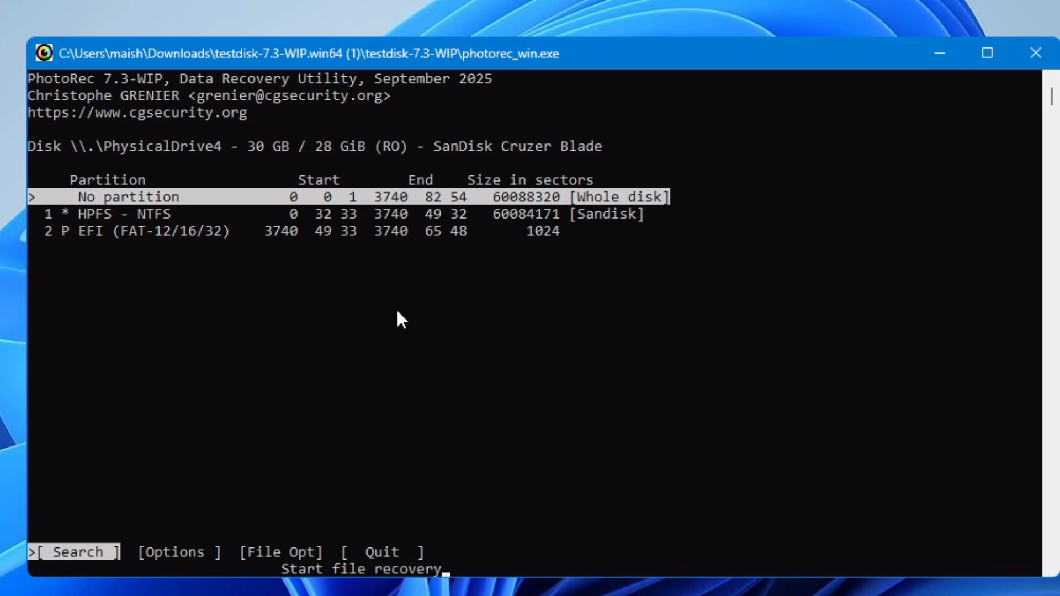
key("Return")
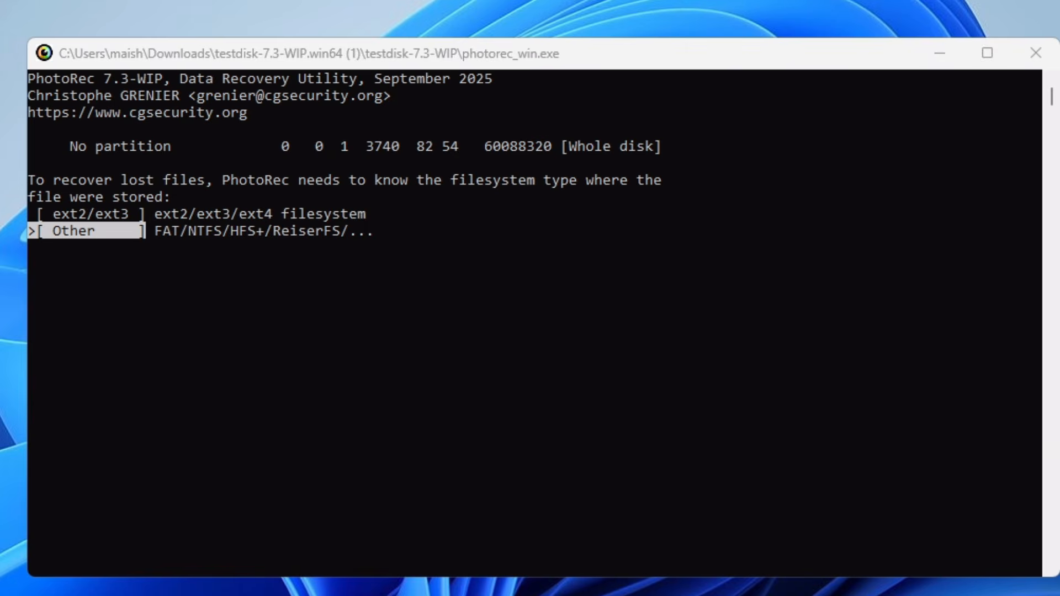
Check Sandisk (Z:) properties in Explorer, then choose 'Other' as PhotoRec's filesystem type
key("alt+Tab")
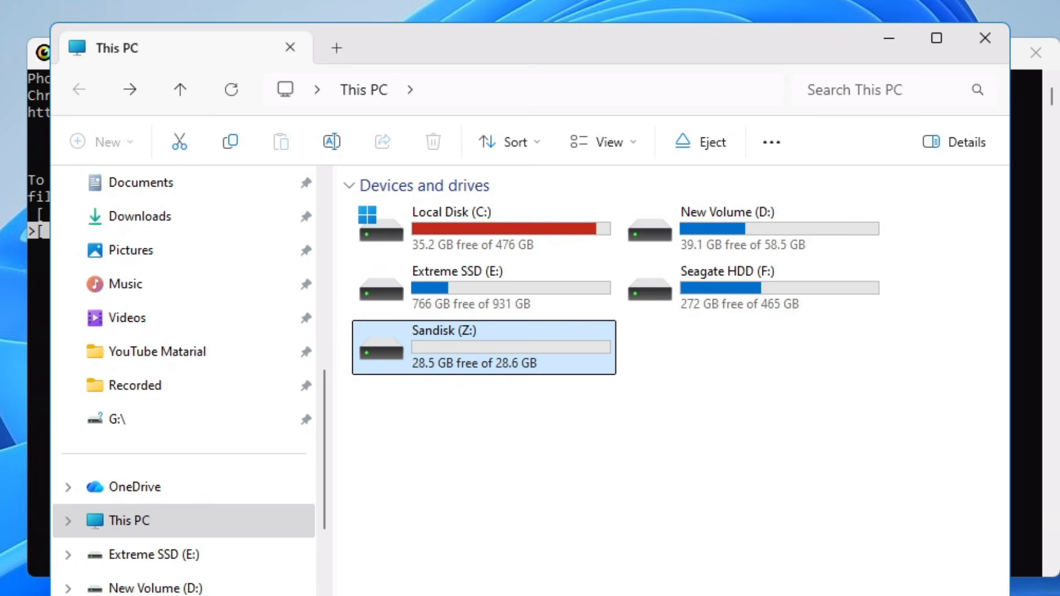
right_click(446, 333)
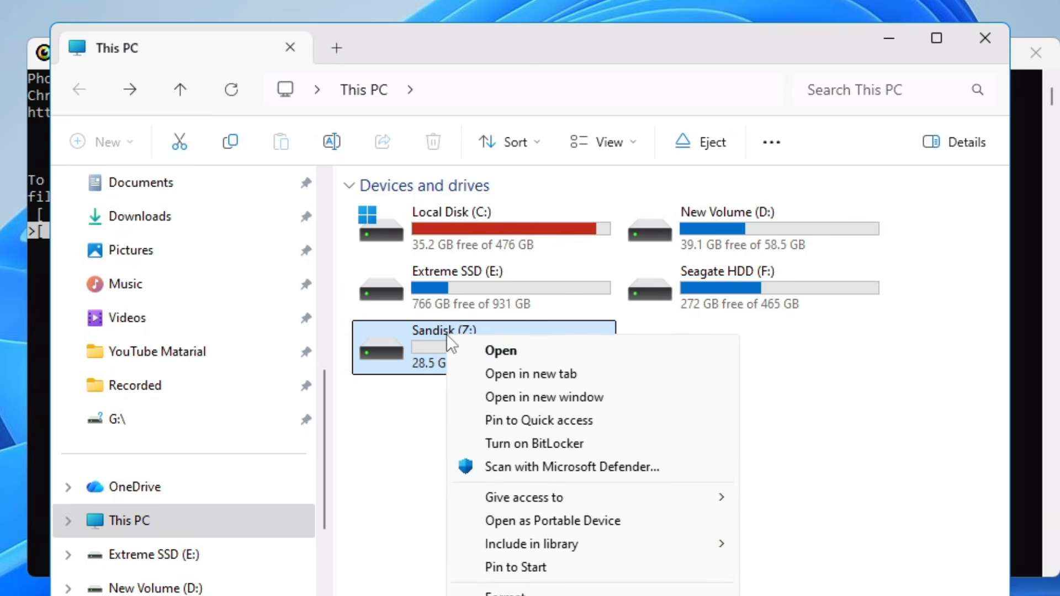
key("Escape")
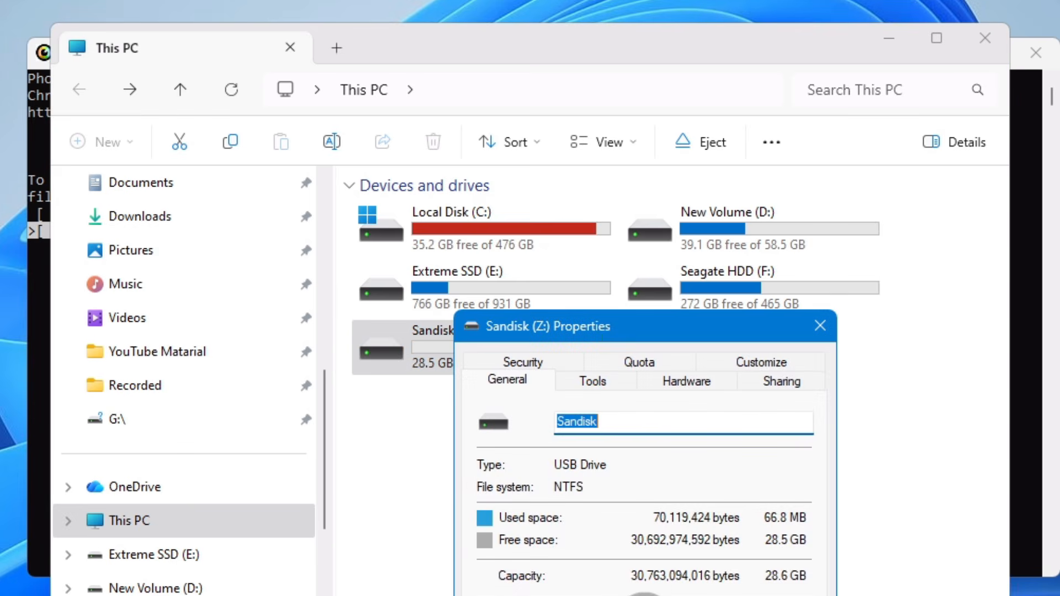
left_click_drag(681, 338, 662, 169)
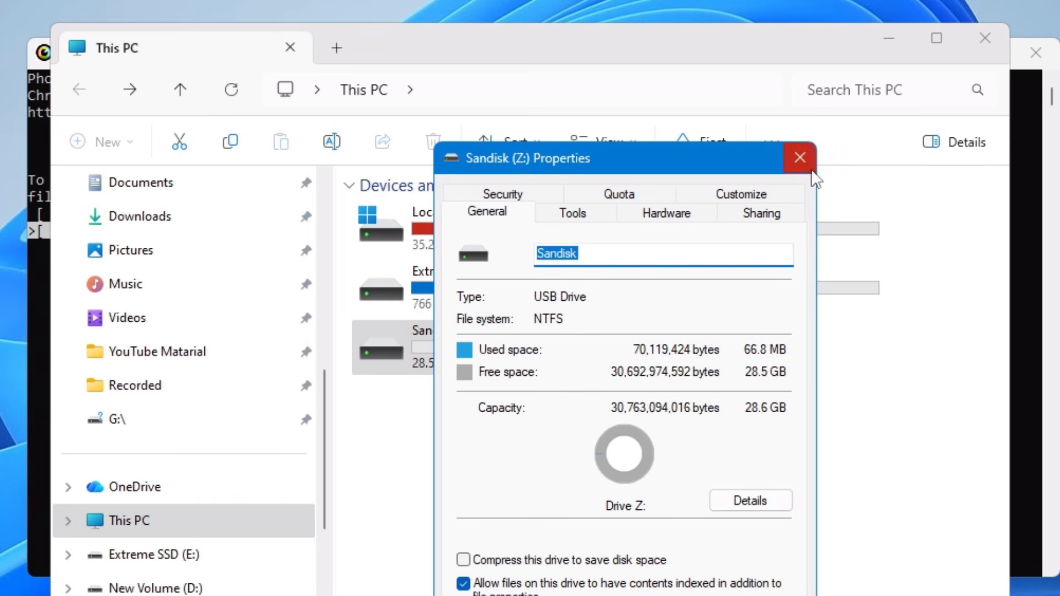
left_click(800, 158)
left_click(905, 33)
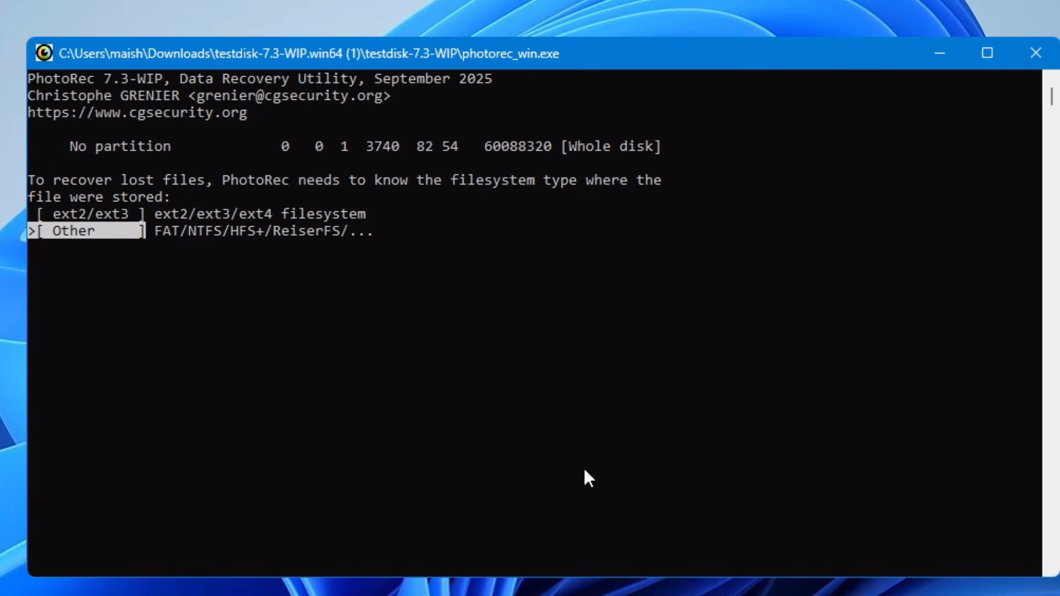
key("Return")
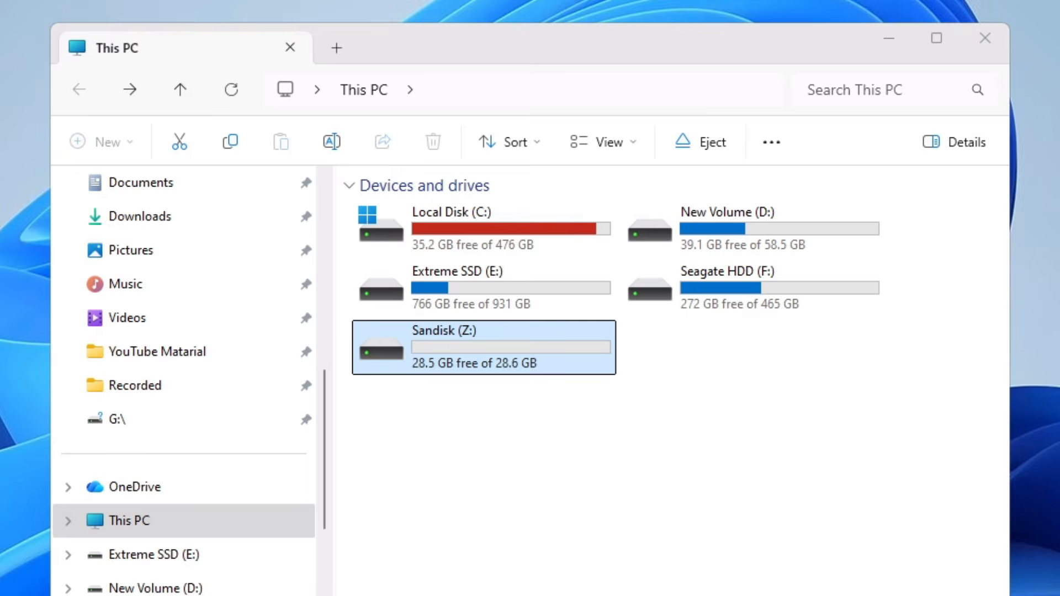
Open Extreme SSD (E:) from This PC to view its .vmdk and mp4 files
left_click(522, 594)
left_click(635, 338)
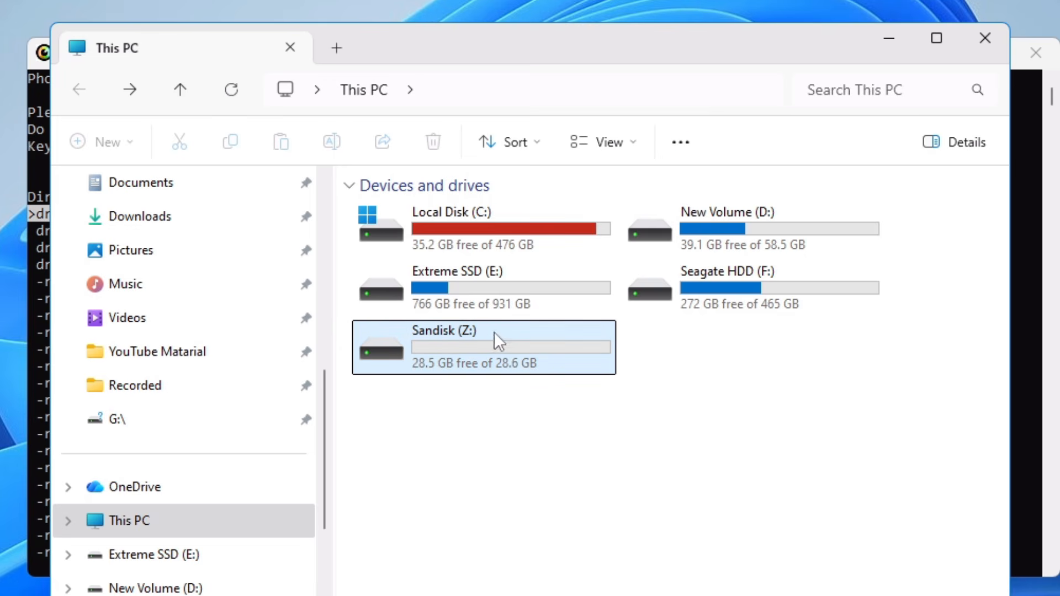
left_click(443, 350)
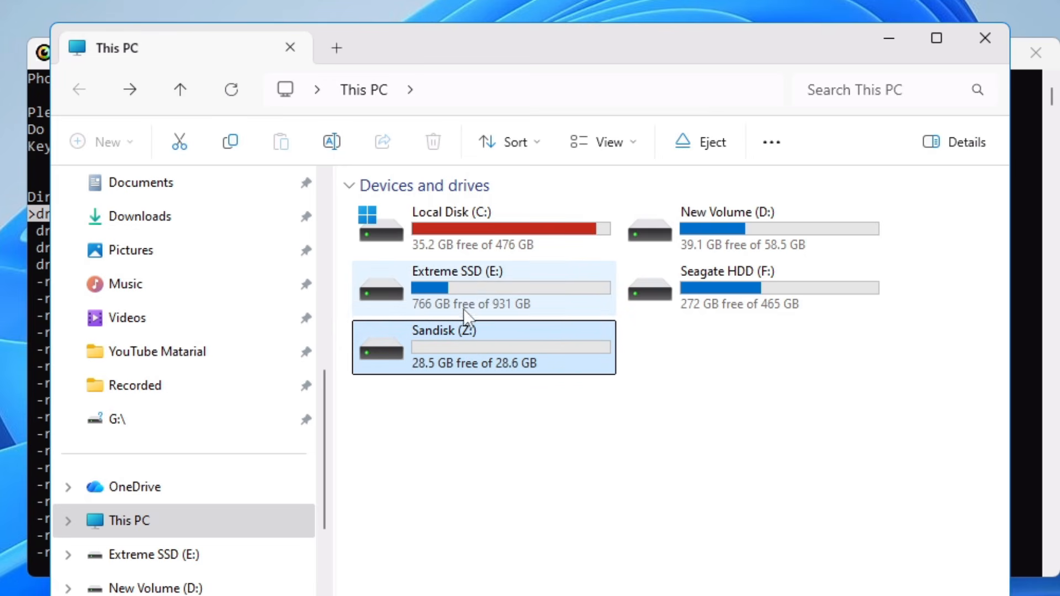
left_click(466, 281)
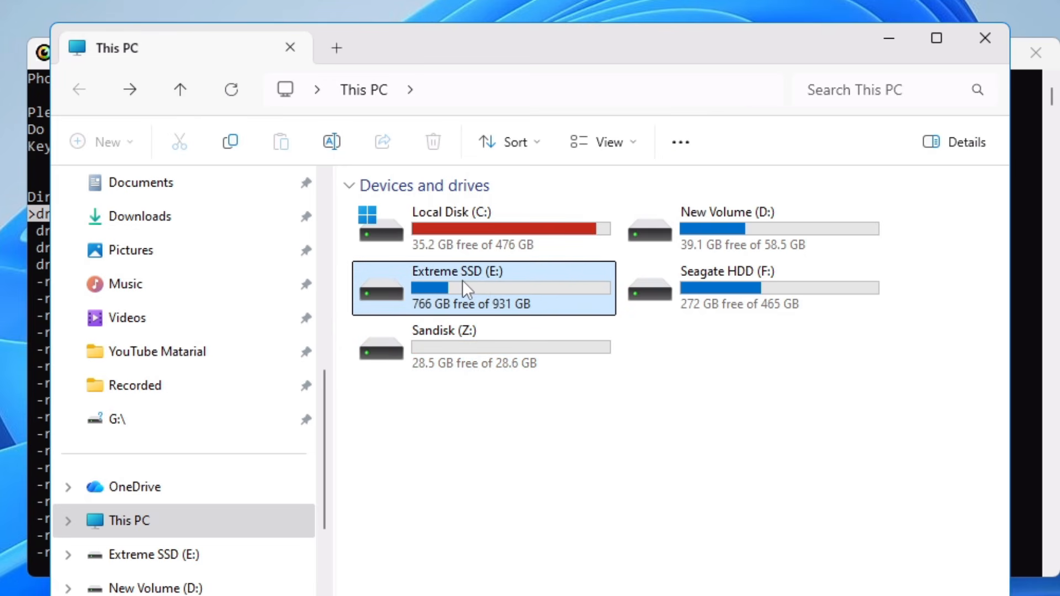
double_click(461, 280)
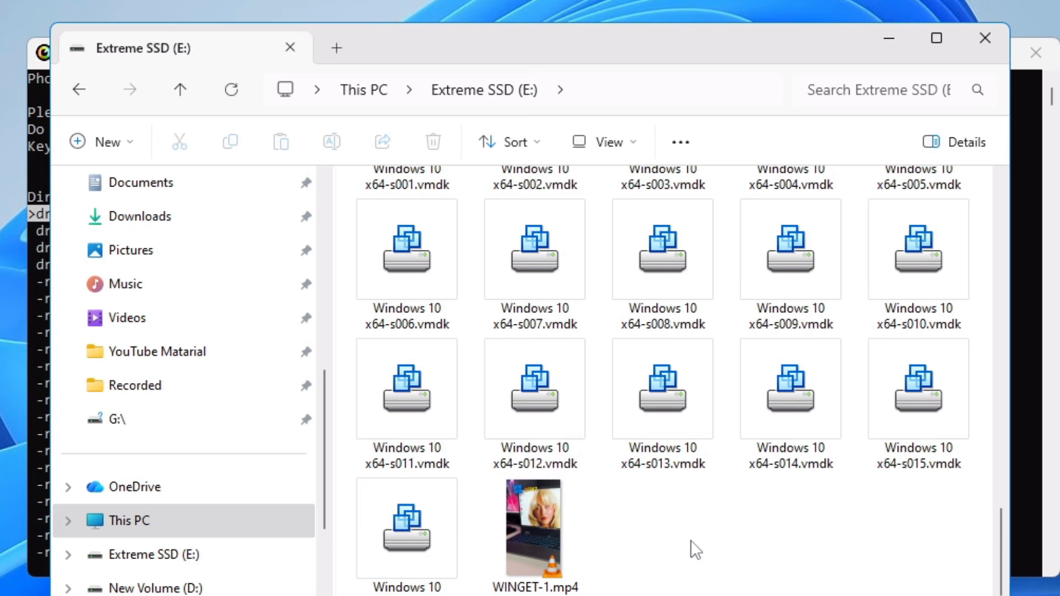
Create a new folder named 'Recovered DATA' on the E: drive
right_click(685, 538)
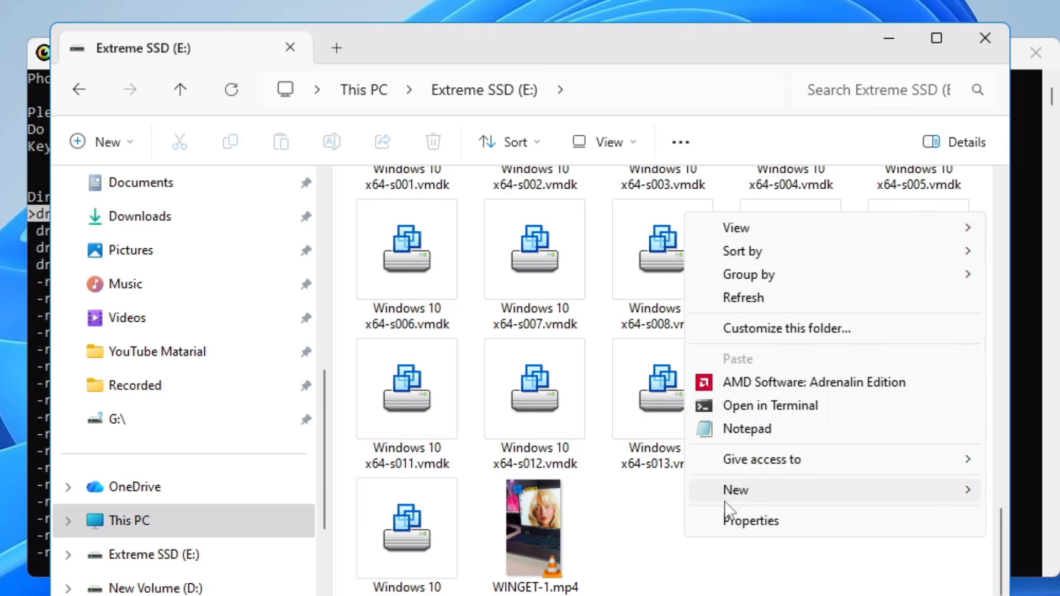
mouse_move(734, 496)
left_click(1027, 486)
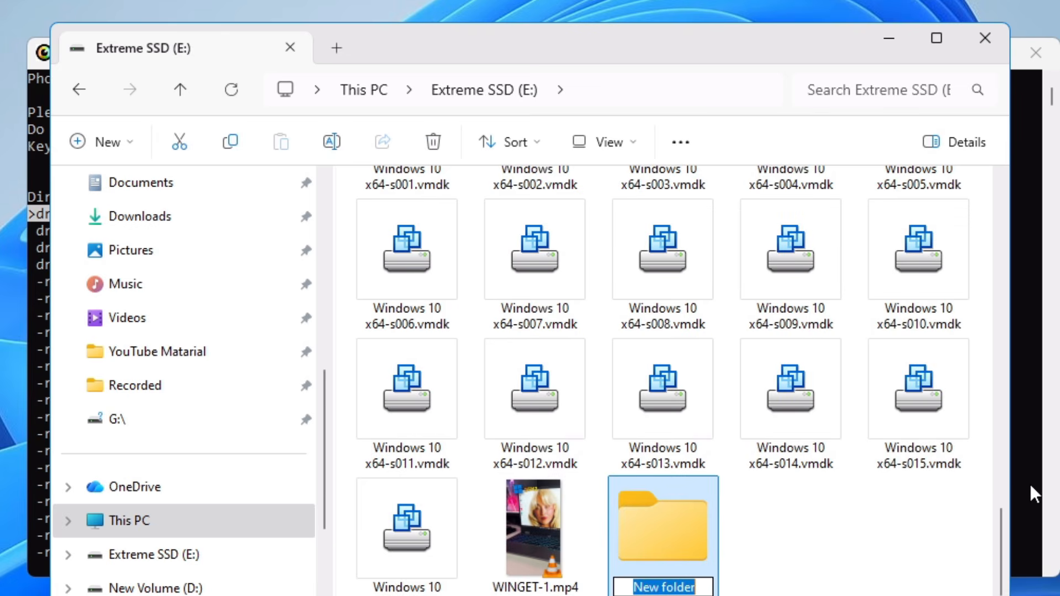
type("Recovered DATA")
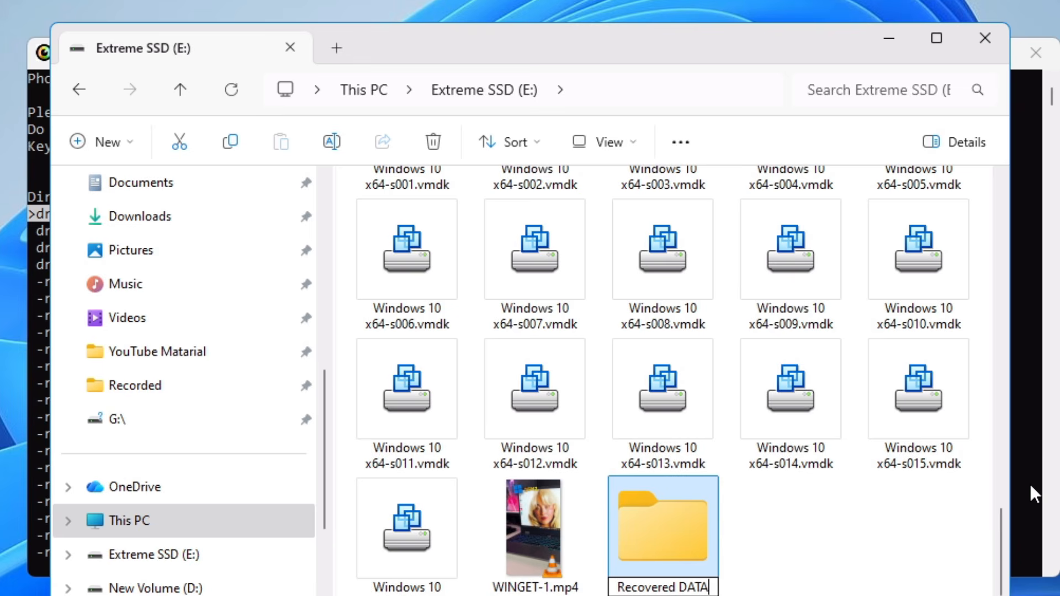
left_click(820, 537)
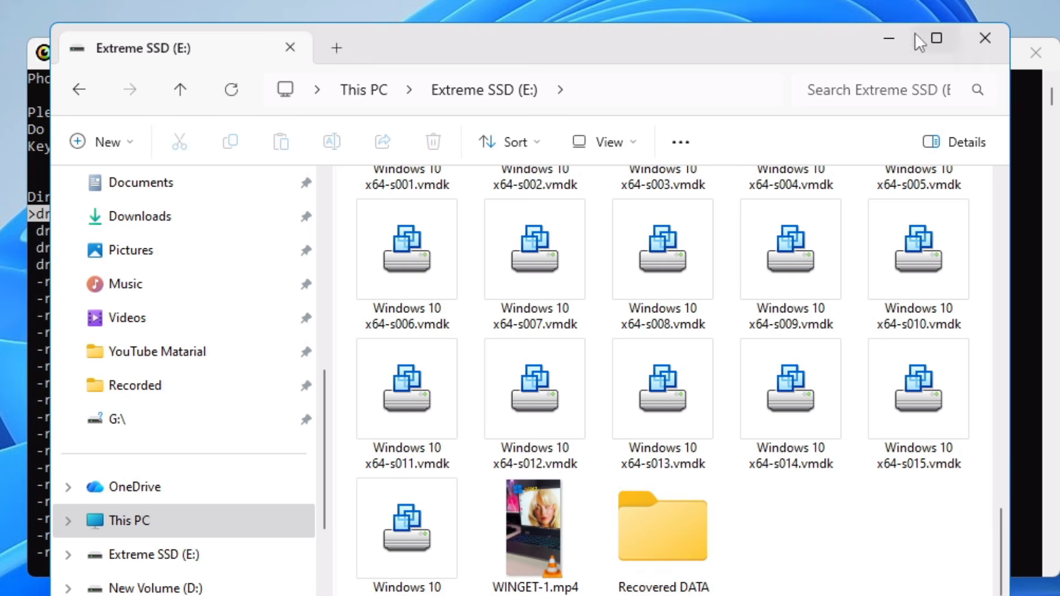
Minimise File Explorer to return to the PhotoRec window
left_click(892, 38)
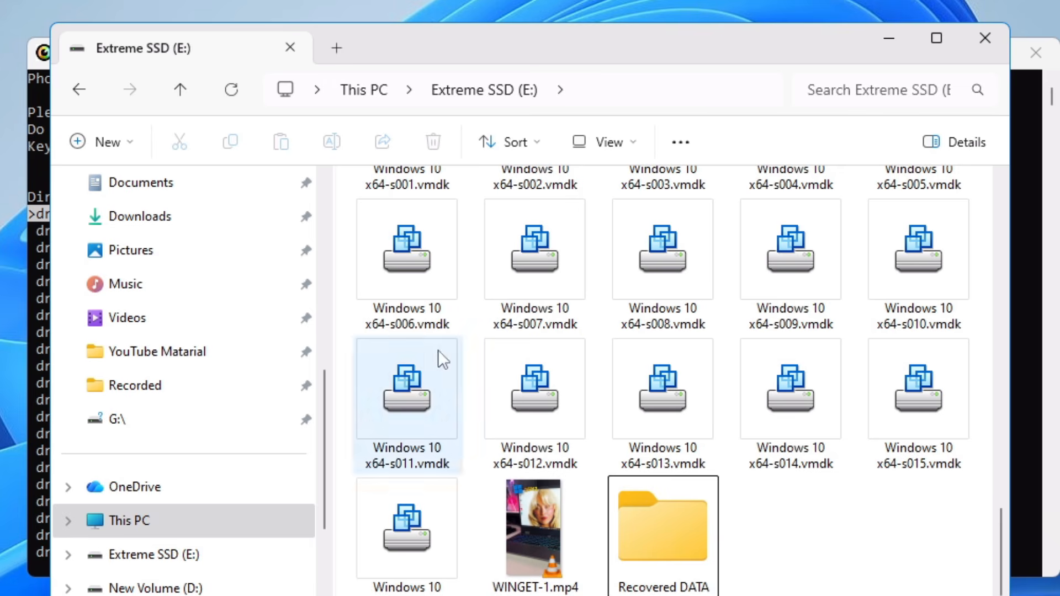
left_click(617, 87)
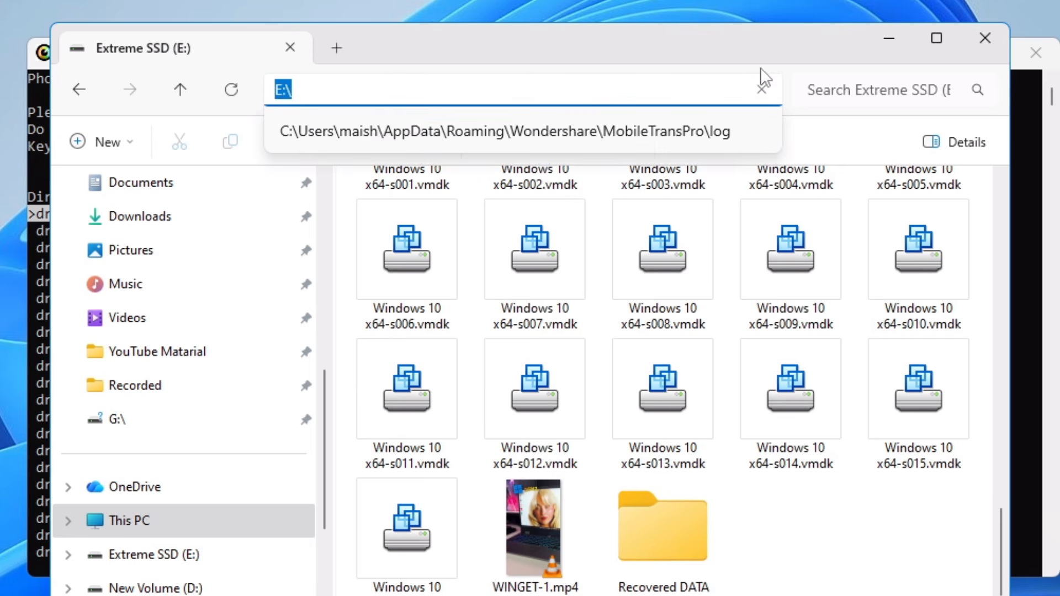
left_click(884, 39)
left_click(885, 40)
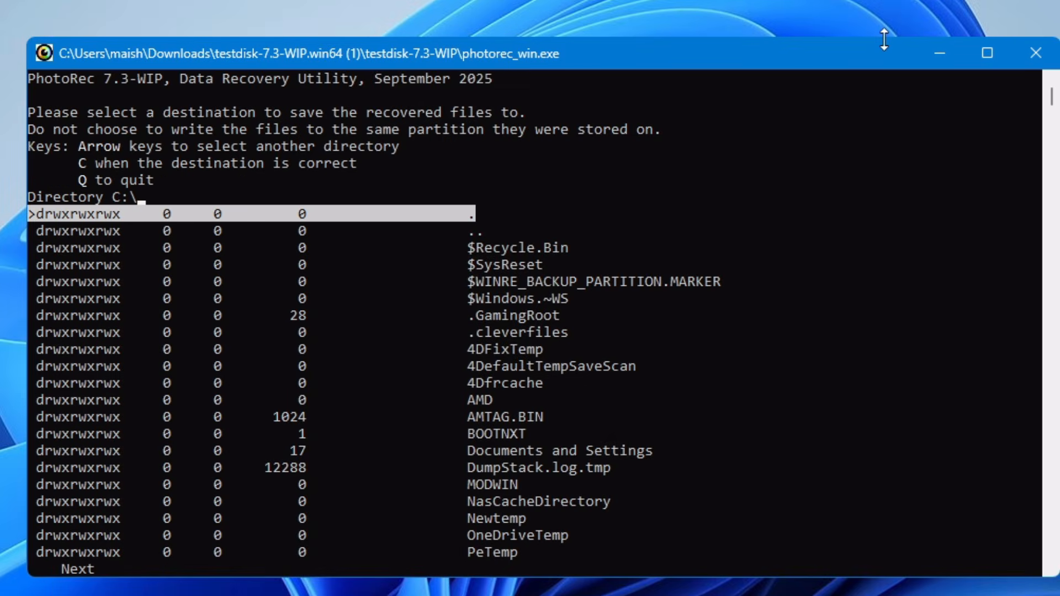
Go up to the drive list in PhotoRec's destination browser and enter drive E:
key("Left")
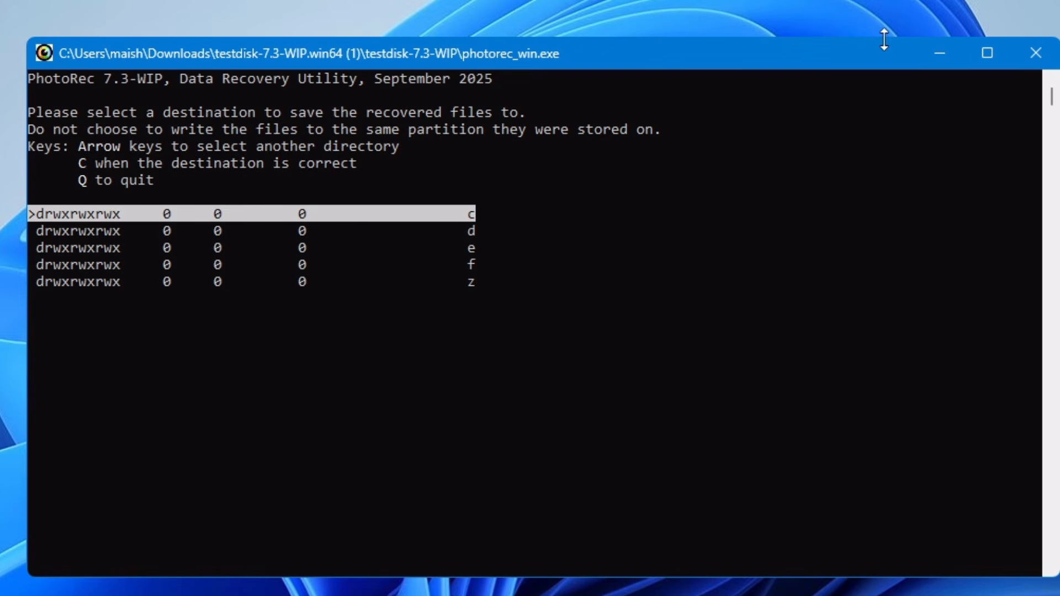
key("Down")
key("Down")
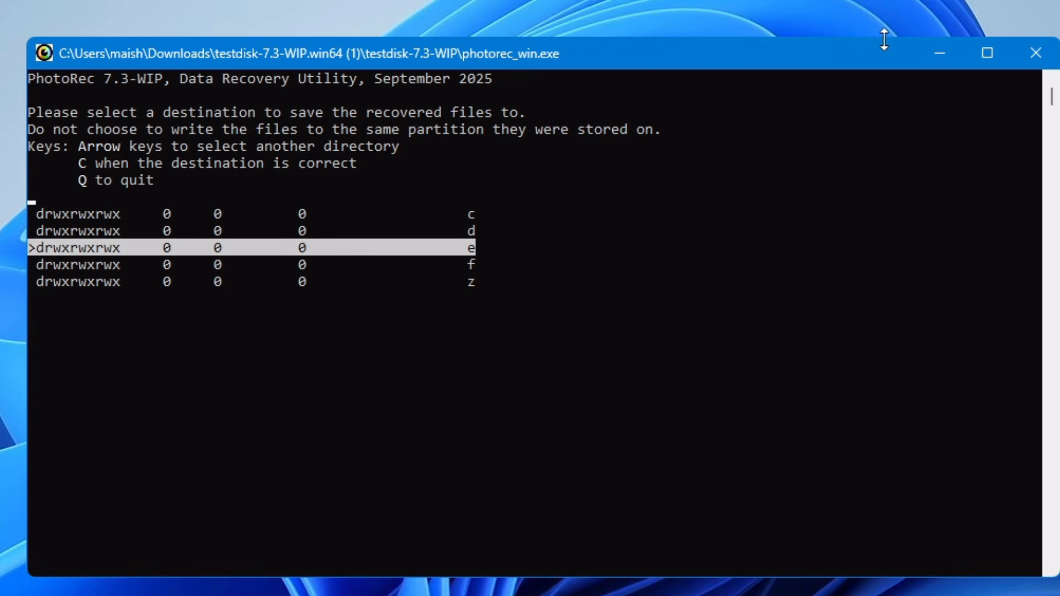
key("Right")
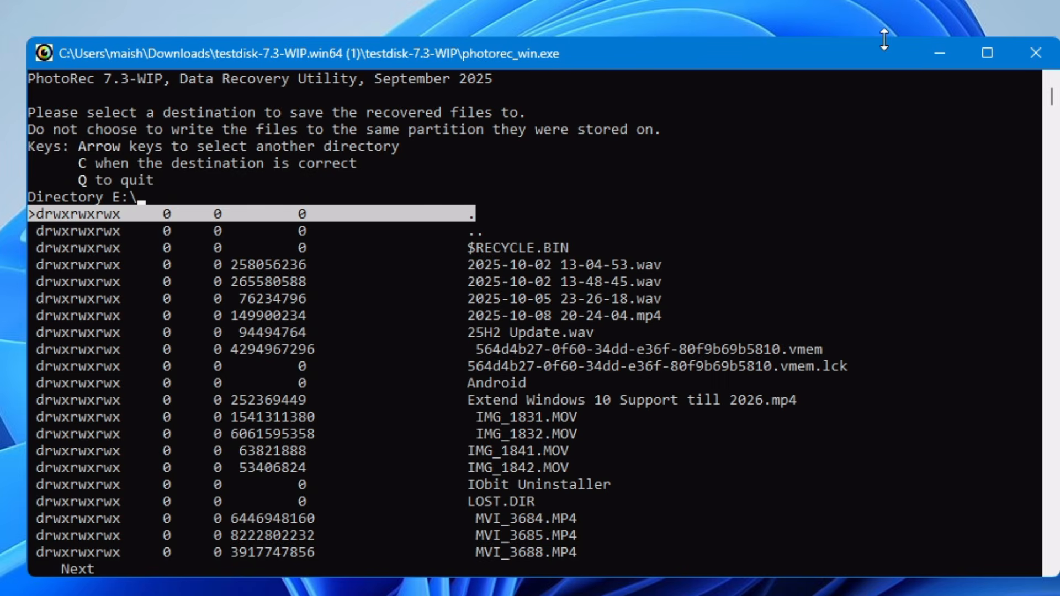
Move down the E:\ listing to Recovered DATA and enter that folder
key("Down")
key("Down")
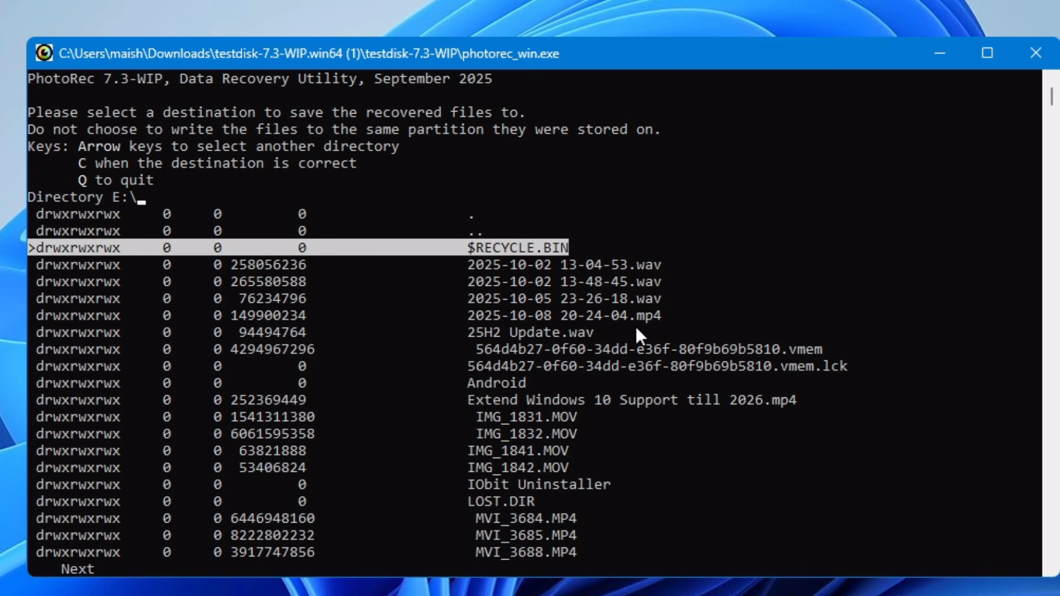
key("Down")
key("Down")
key("Down")
key("Down")
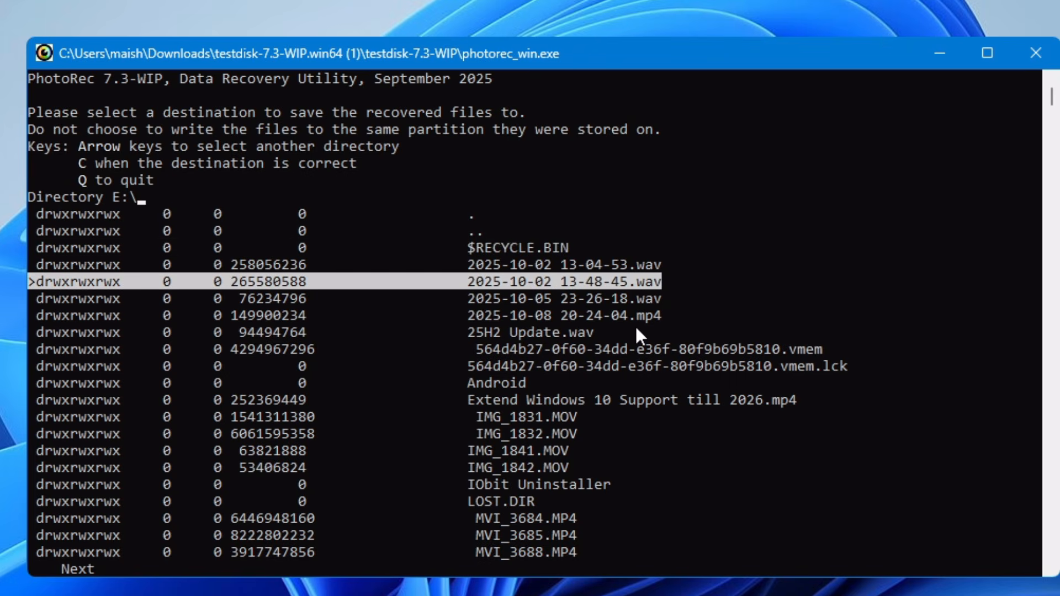
key("Down")
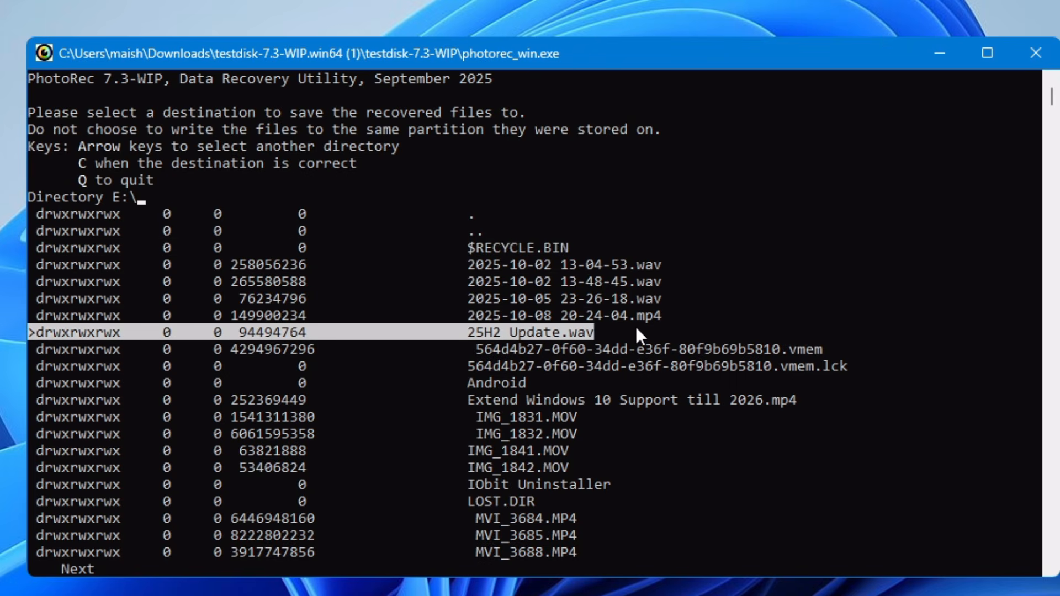
key("Page_Down")
key("Down")
key("Down")
key("Down")
key("Down")
key("Down")
key("Down")
key("Down")
key("Down")
key("Down")
key("Down")
key("Down")
key("Down")
key("Down")
key("Down")
key("Down")
key("Down")
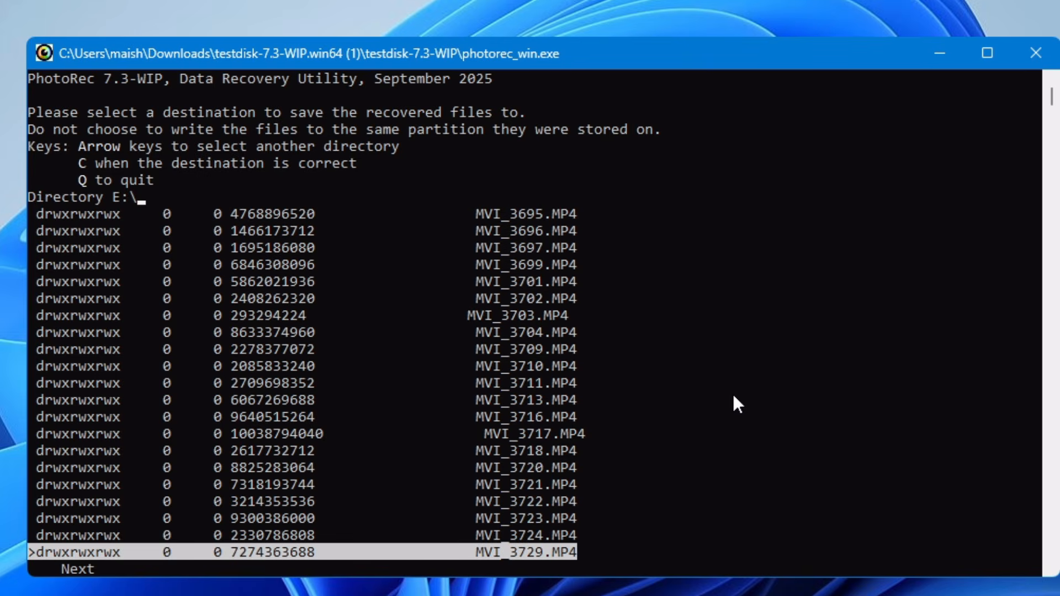
key("Down")
key("Down")
key("Down")
key("Down")
key("Down")
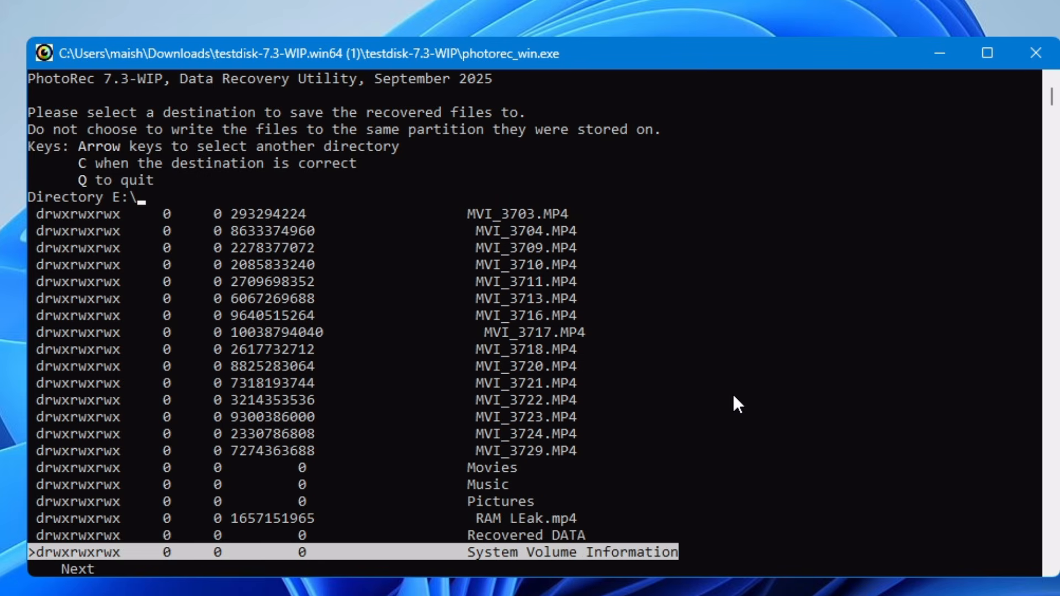
key("Up")
key("Down")
key("Down")
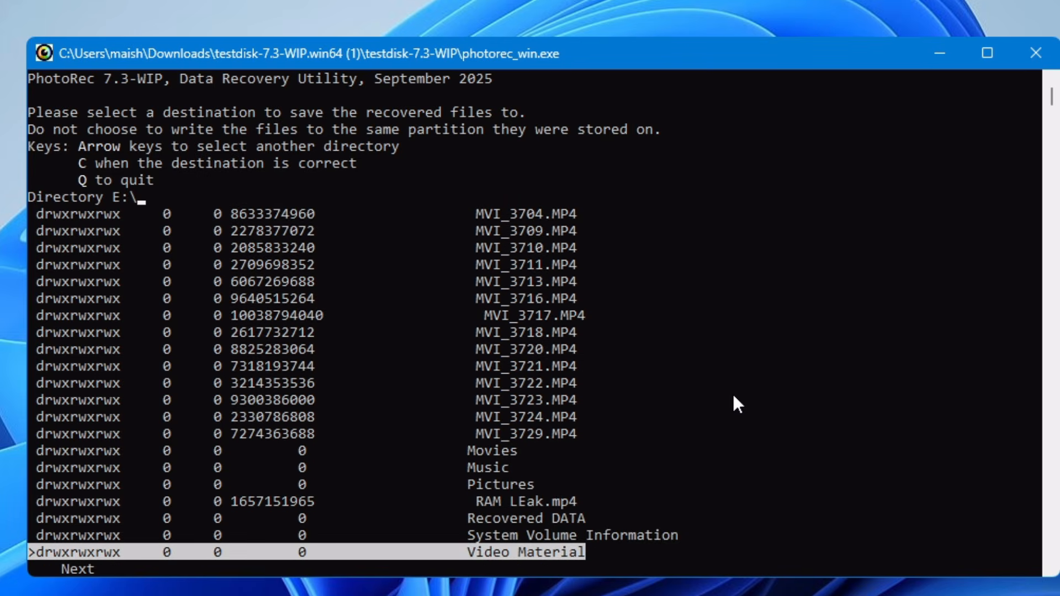
key("Up")
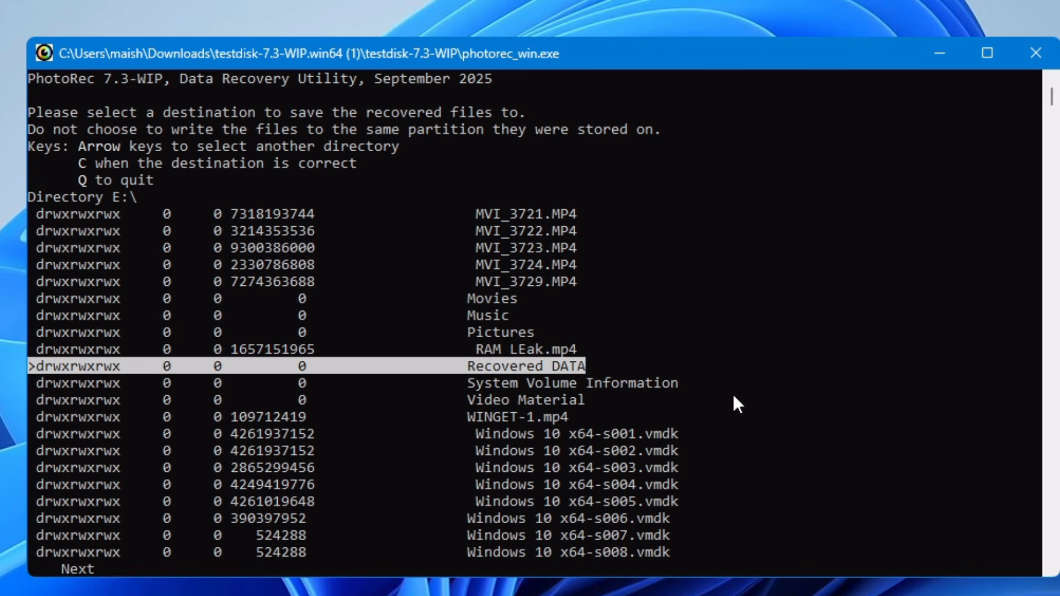
key("Return")
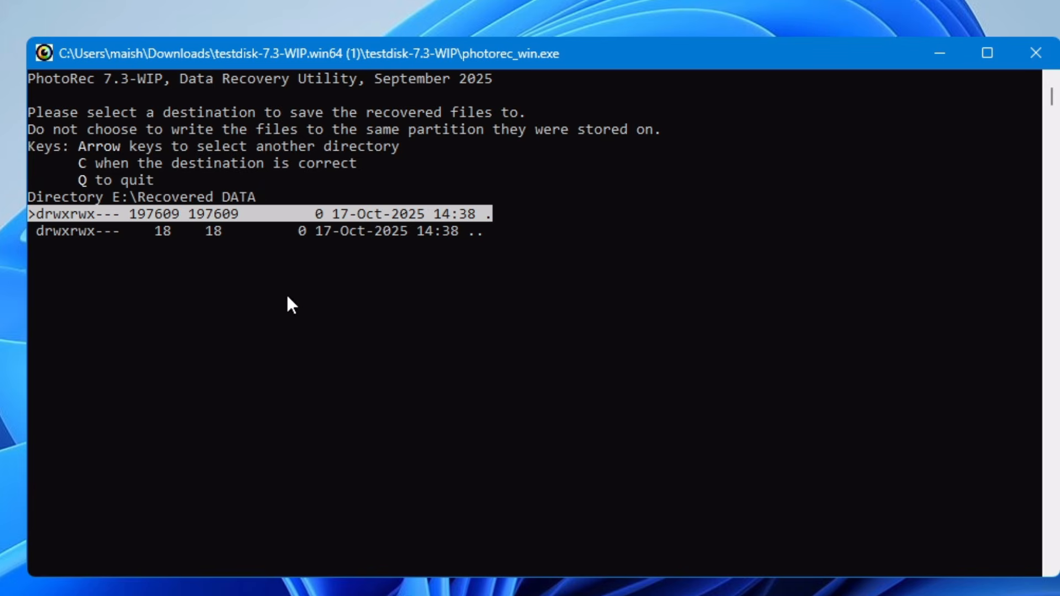
Confirm E:\Recovered DATA as the destination and start PhotoRec's recovery passes
key("c")
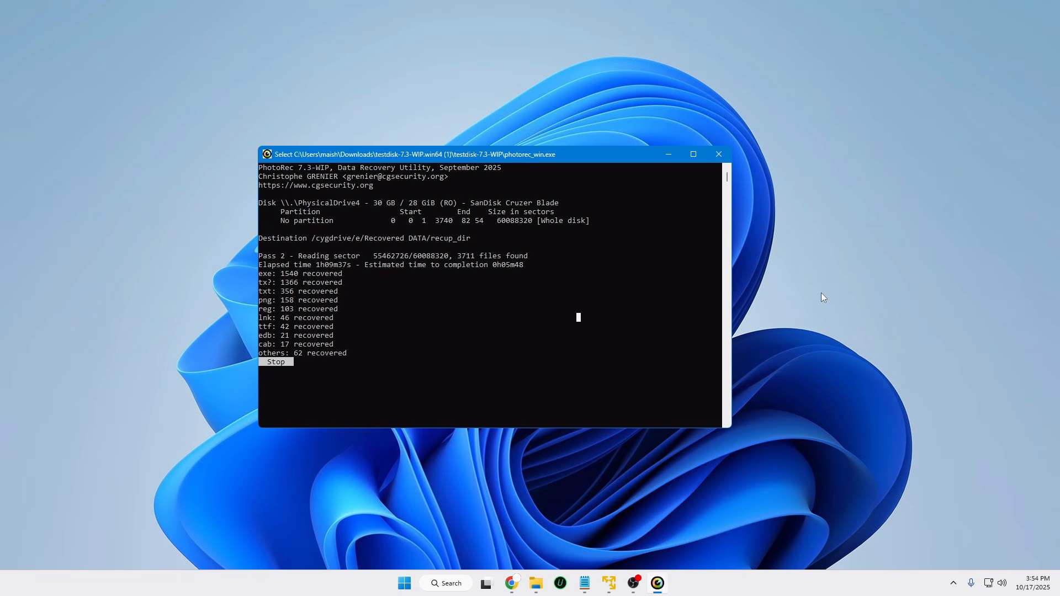
Minimize PhotoRec and browse to E:\Recovered DATA, showing folders recup_dir.1 through recup_dir.8
left_click(669, 157)
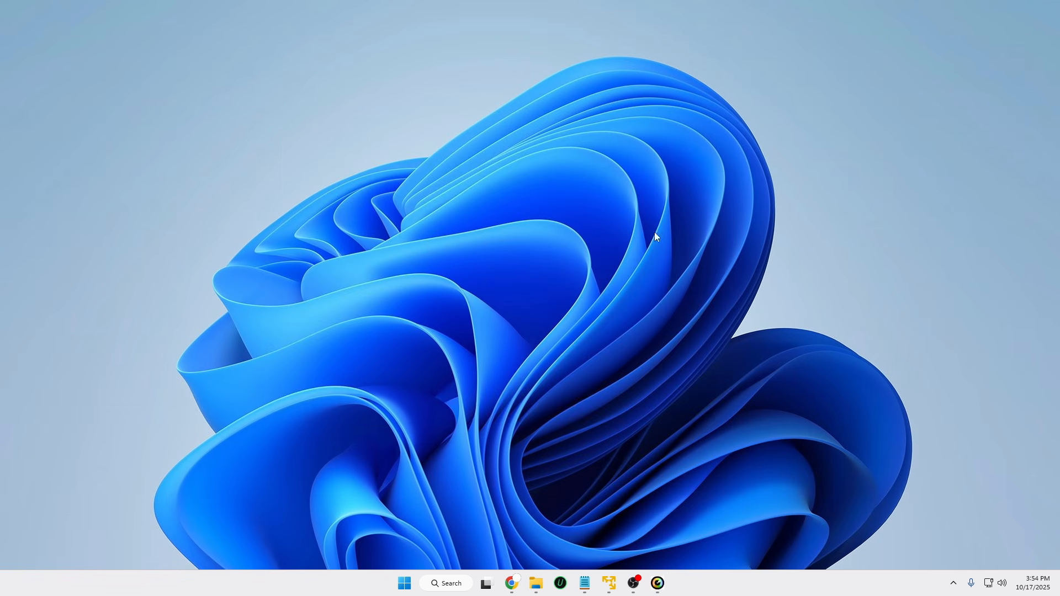
left_click(537, 590)
left_click(539, 583)
left_click(564, 543)
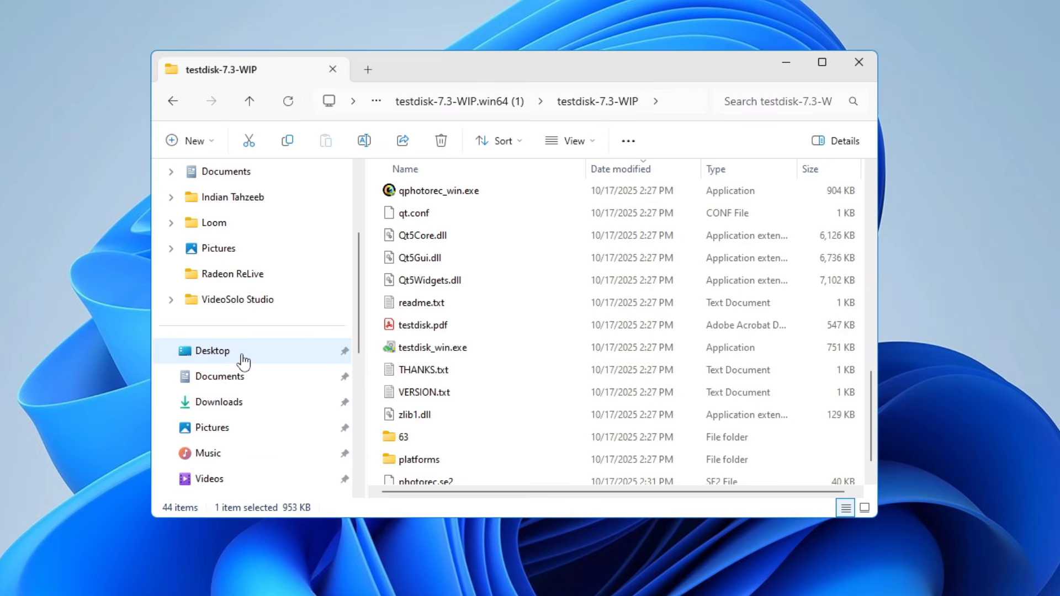
scroll(244, 358, "down", 2)
scroll(234, 456, "down", 2)
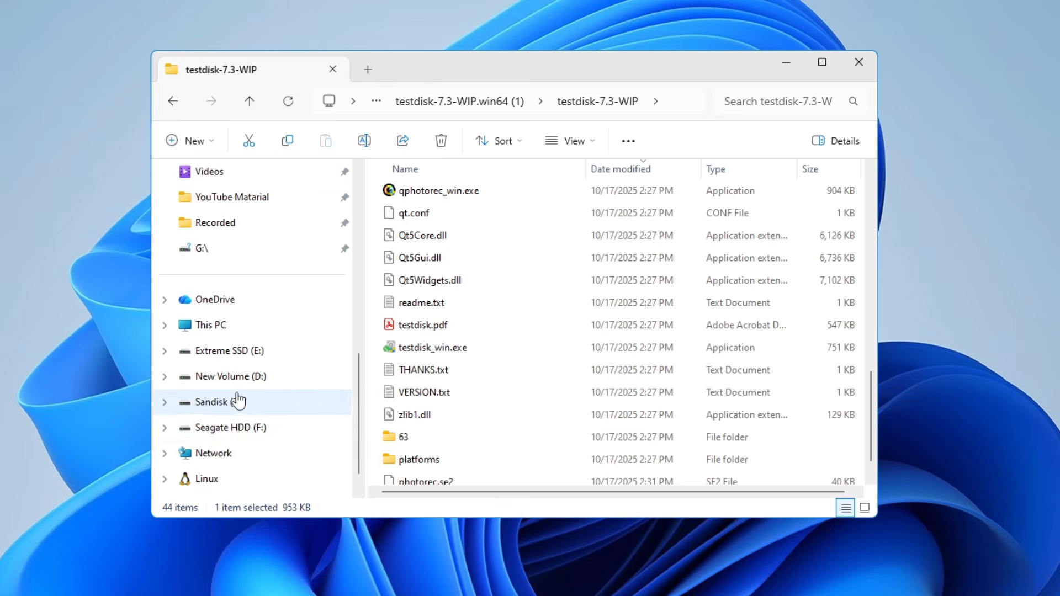
left_click(237, 350)
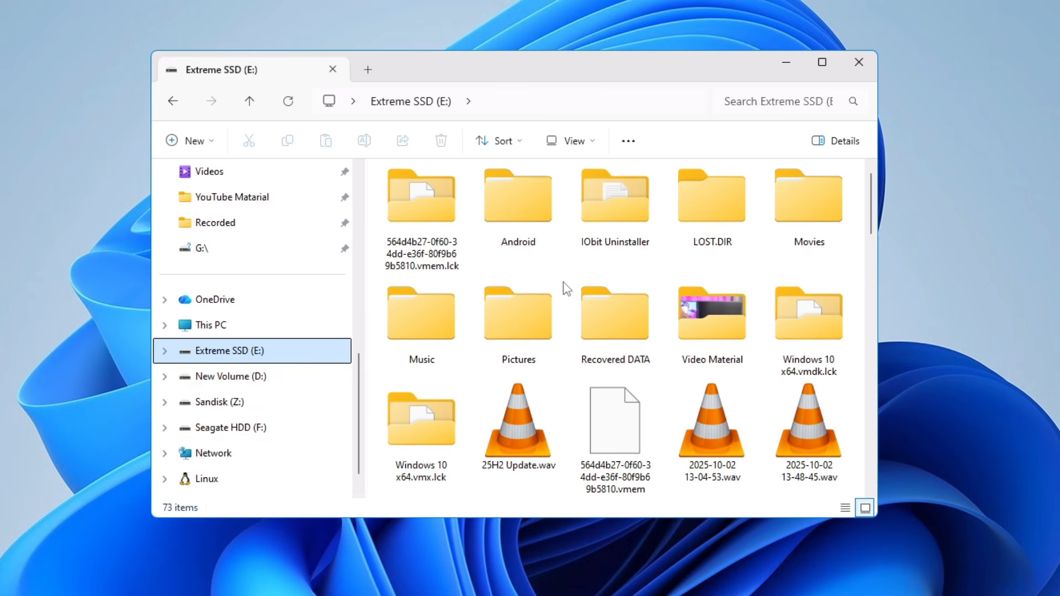
left_click(612, 330)
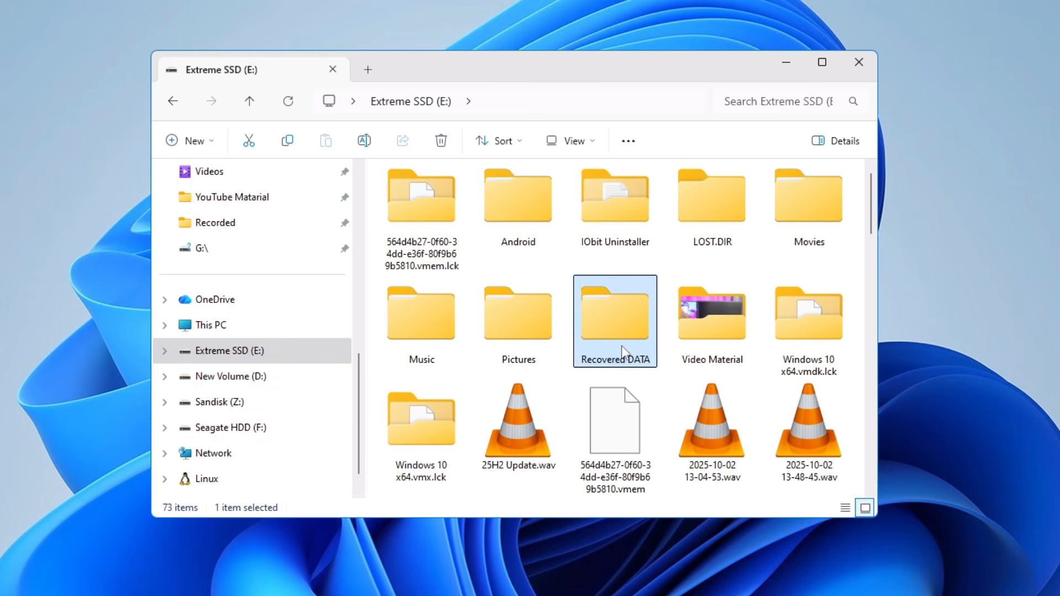
double_click(620, 321)
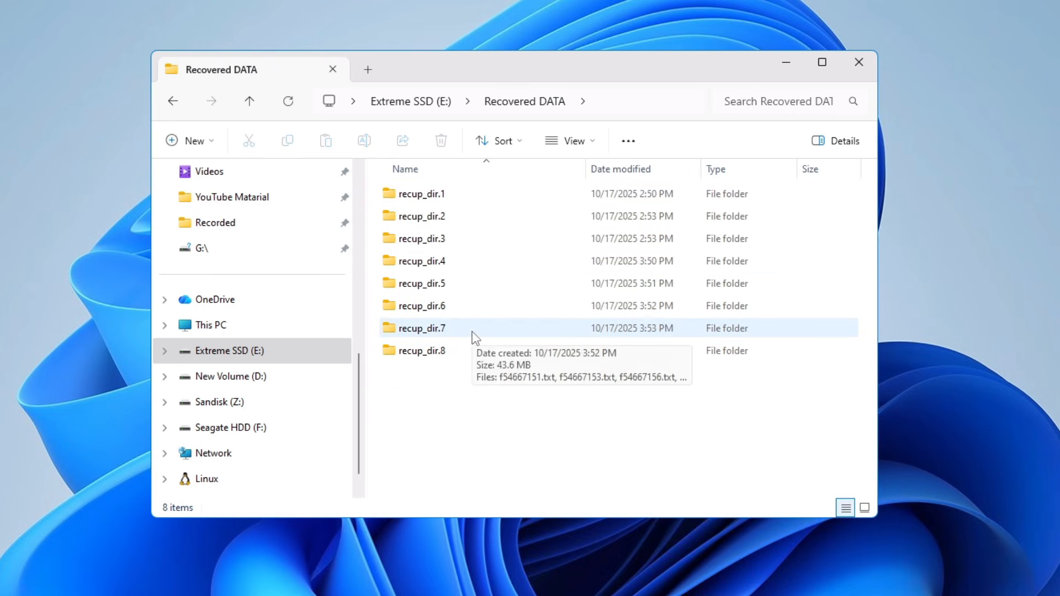
Open recup_dir.1 and display its recovered files as large icons
left_click(426, 201)
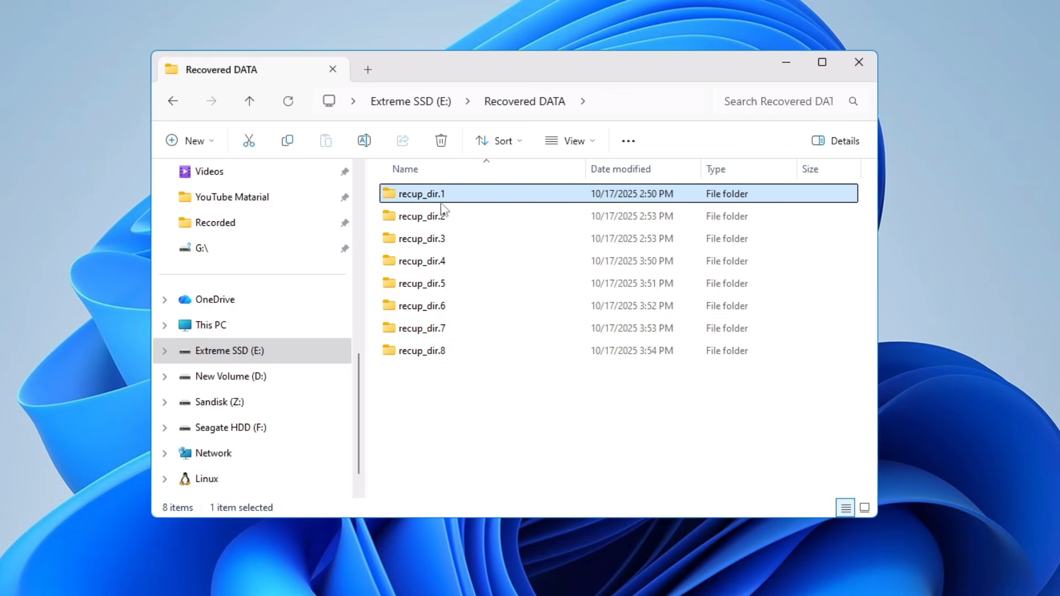
double_click(479, 200)
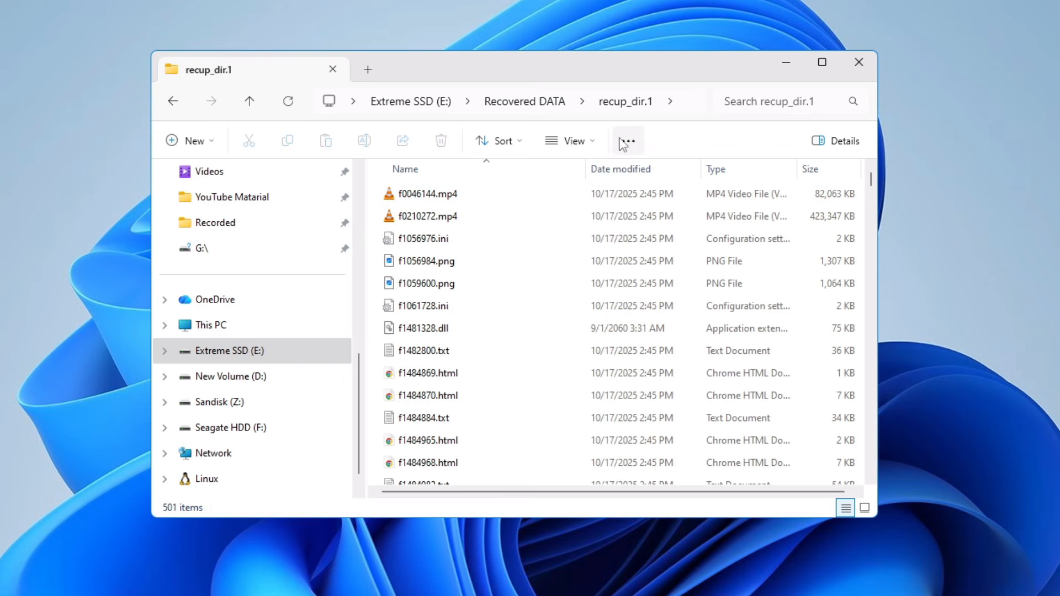
left_click(598, 143)
left_click(598, 143)
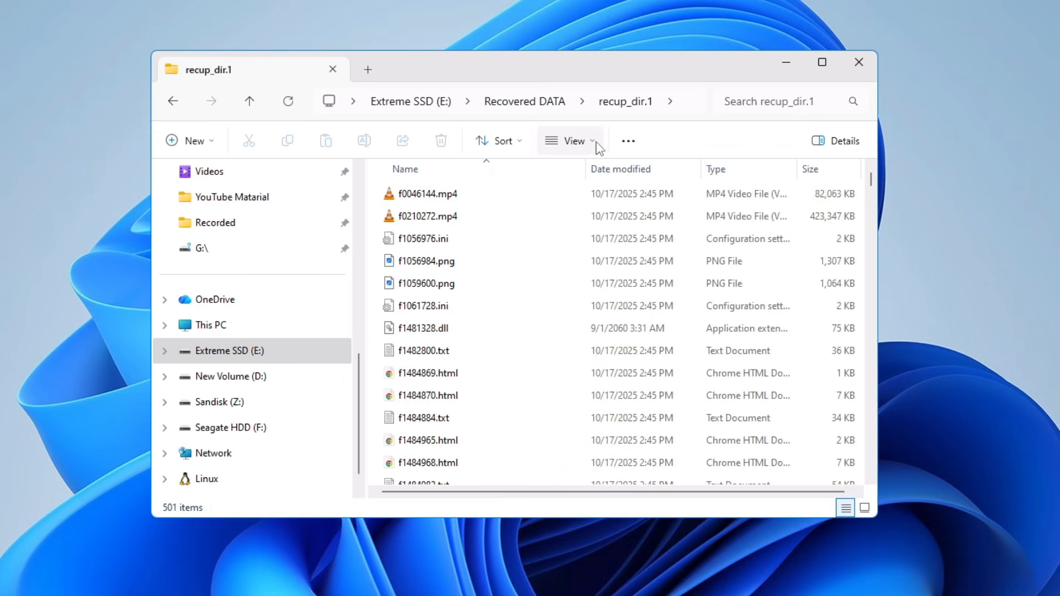
left_click(598, 144)
left_click(580, 204)
Preview f0210272.mp4 and f1059600.png to confirm the recovered files open correctly
left_click(518, 211)
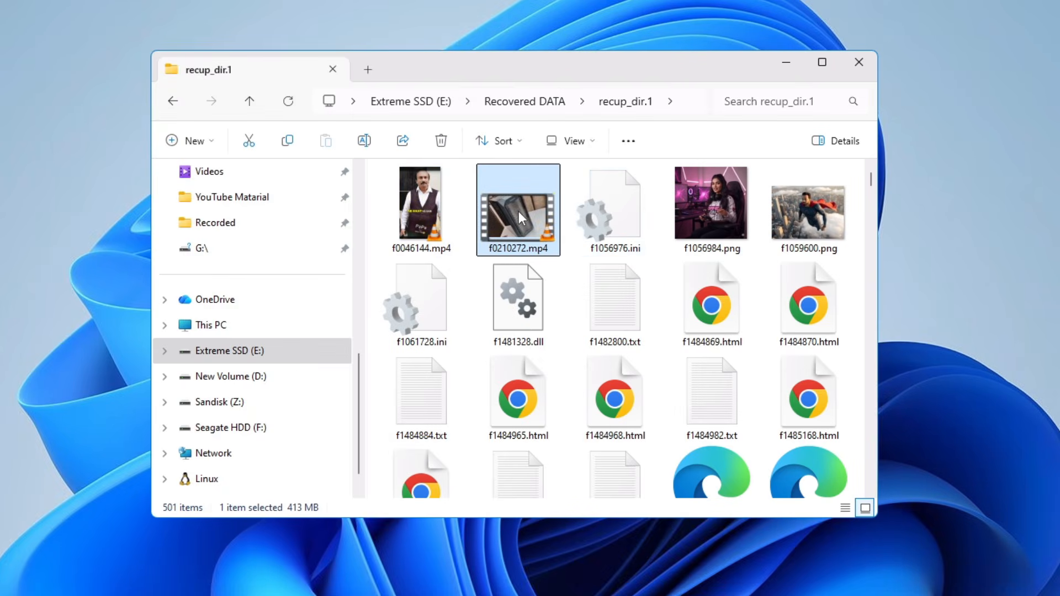
left_click(438, 210)
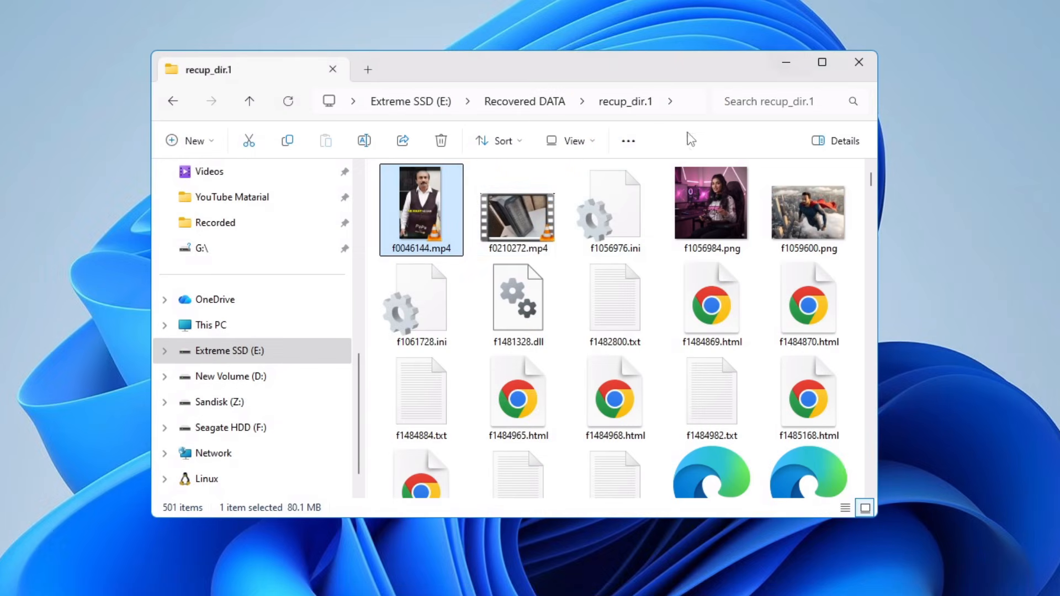
double_click(519, 214)
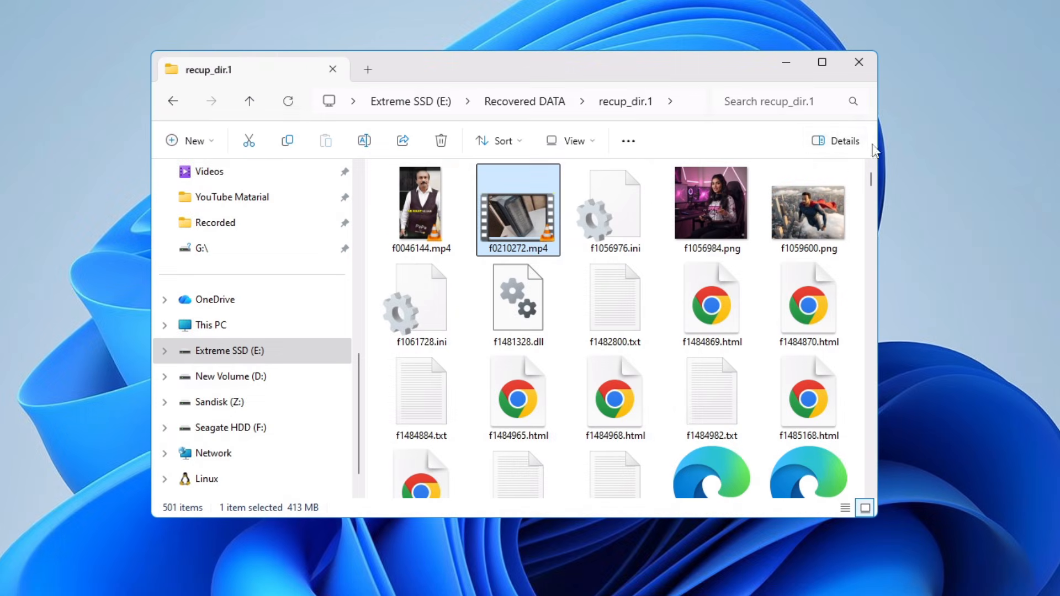
left_click(795, 201)
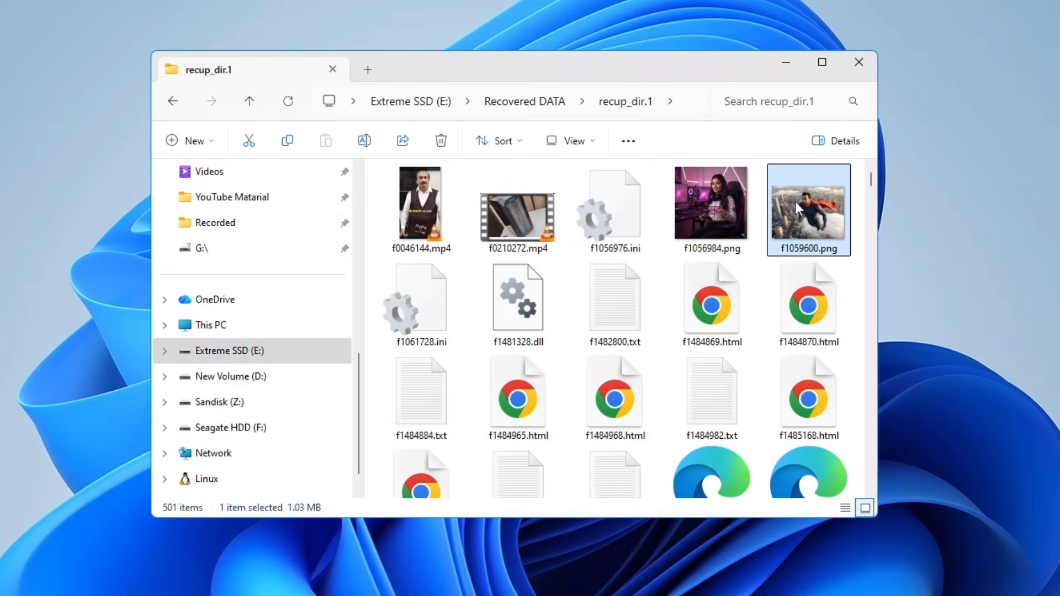
double_click(819, 221)
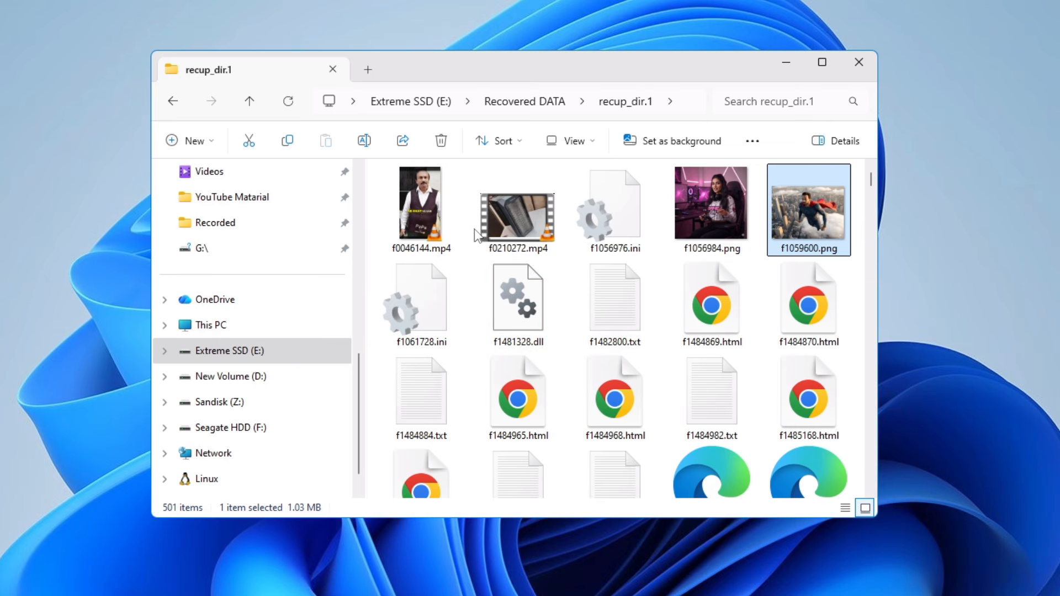
Paste f0046144.mp4, f0210272.mp4, f1056984.png and f1059600.png onto the empty Sandisk (Z:) drive
left_click(426, 203)
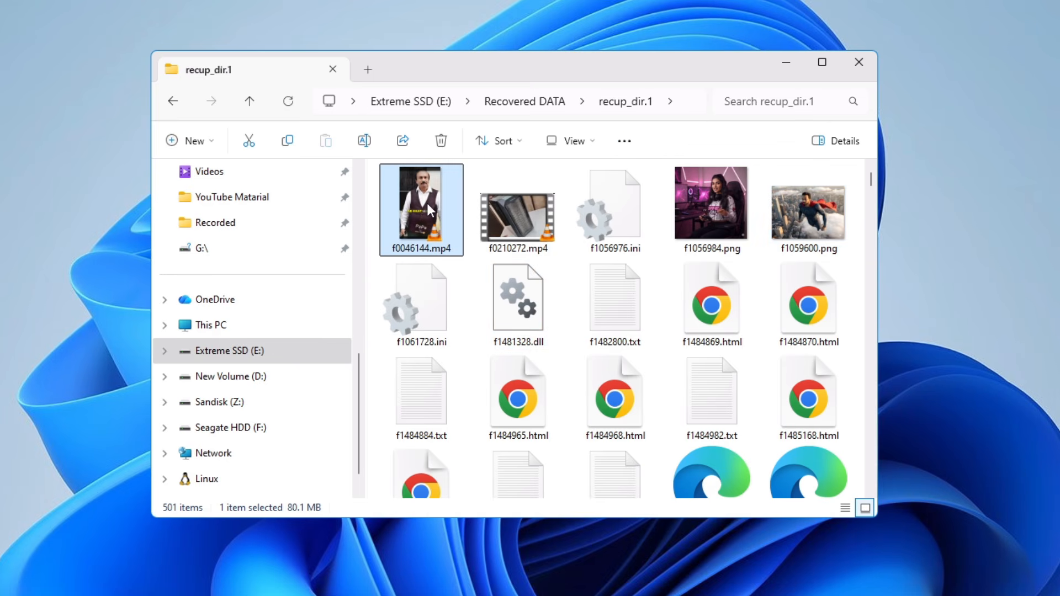
left_click(523, 220, "ctrl")
left_click(700, 213, "ctrl")
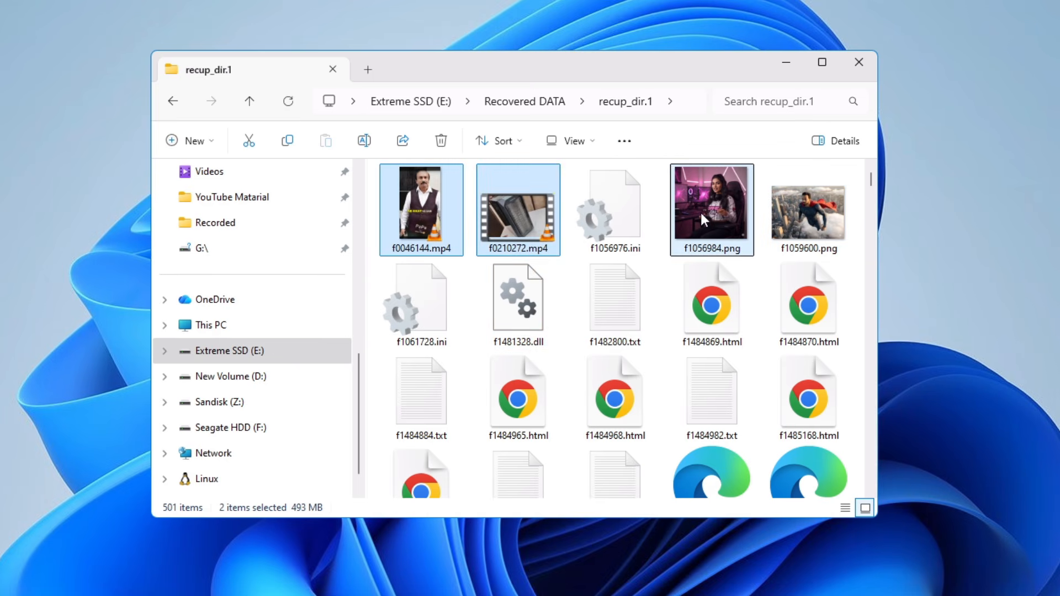
left_click(823, 219, "ctrl")
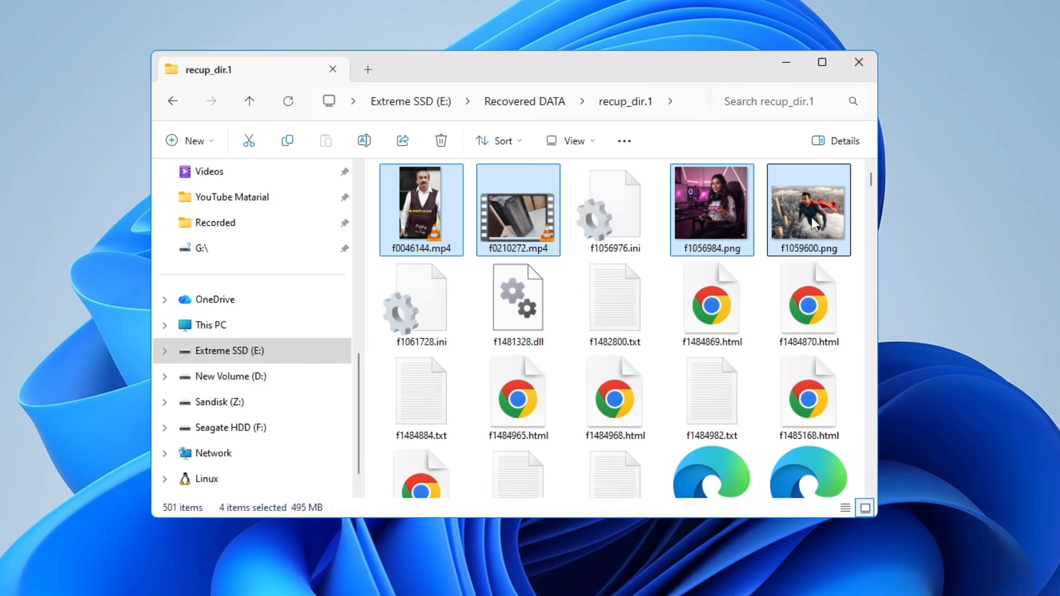
left_click(227, 330)
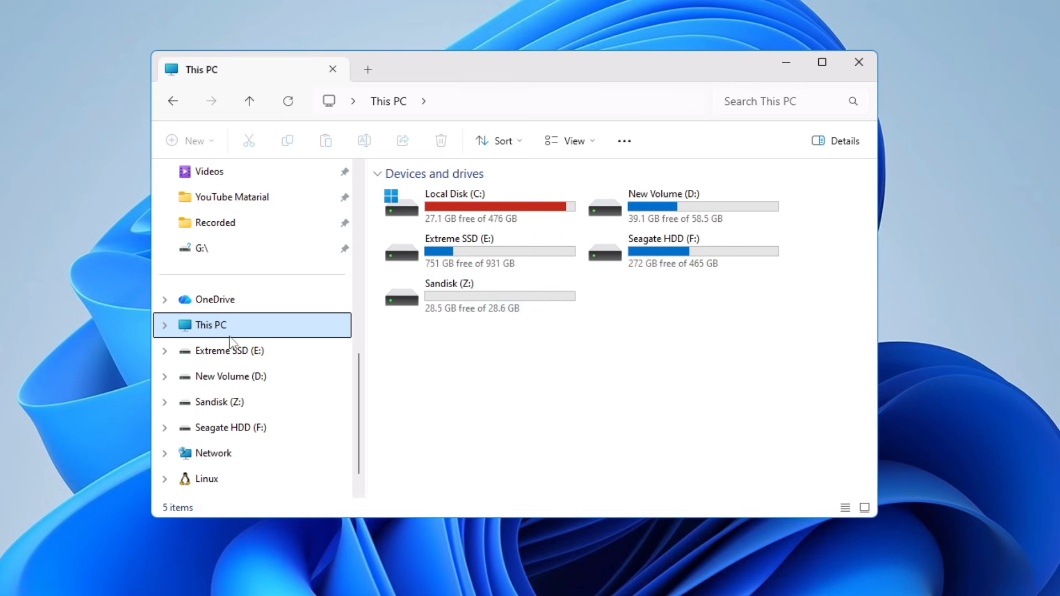
double_click(467, 312)
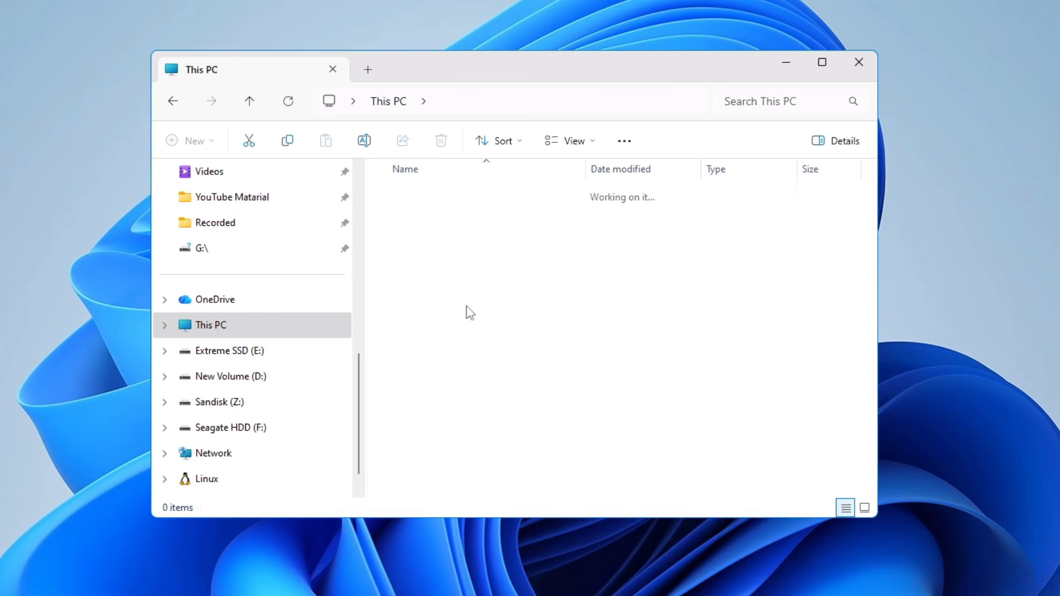
right_click(518, 280)
left_click(535, 385)
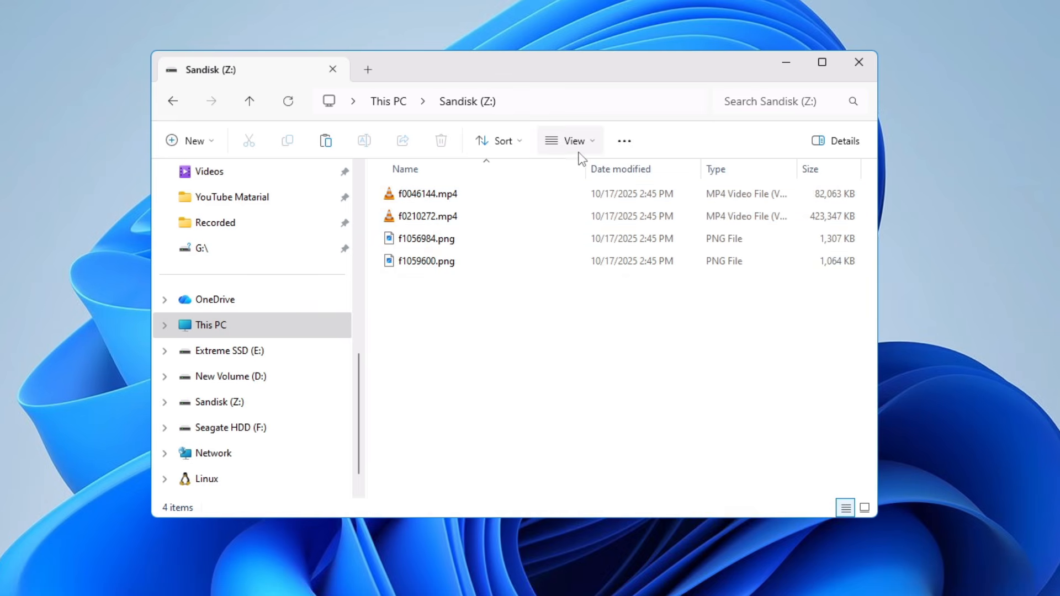
Show the four files on Sandisk (Z:) as large thumbnails and check each one
left_click(598, 148)
left_click(574, 203)
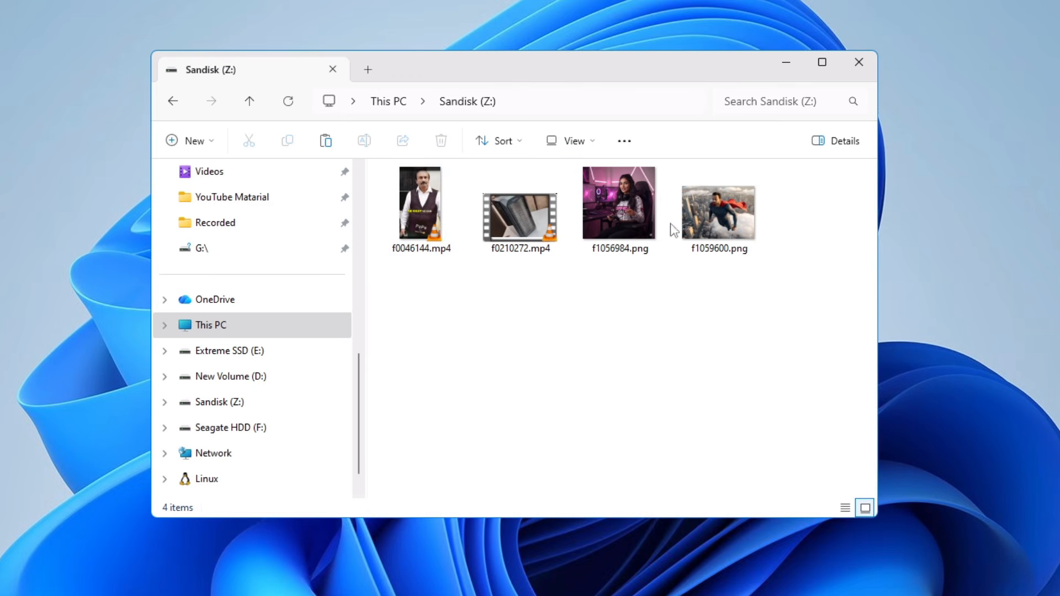
left_click(711, 225)
left_click(629, 215)
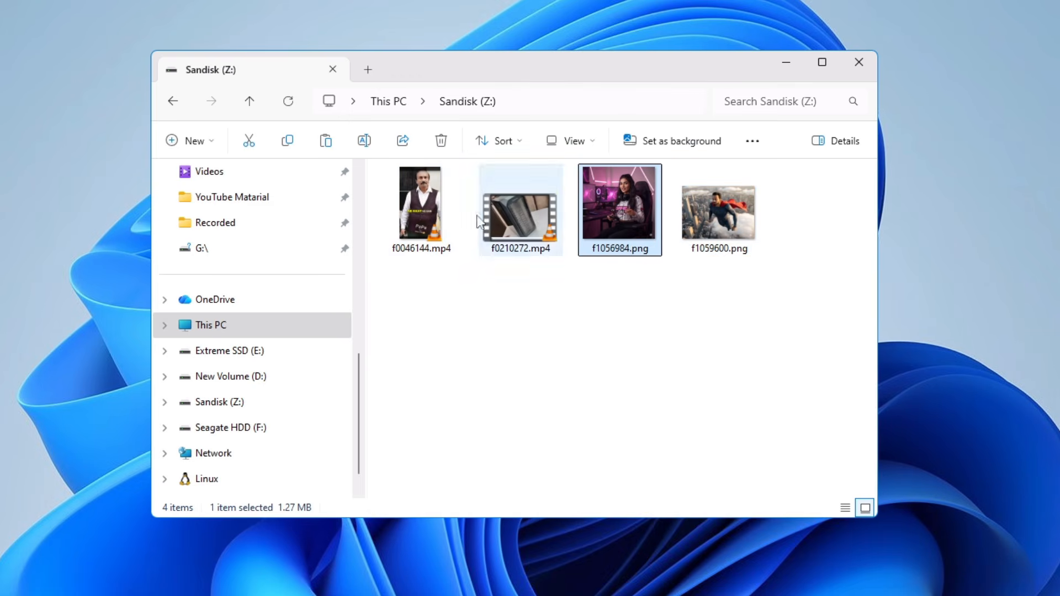
left_click(435, 217)
left_click(521, 221)
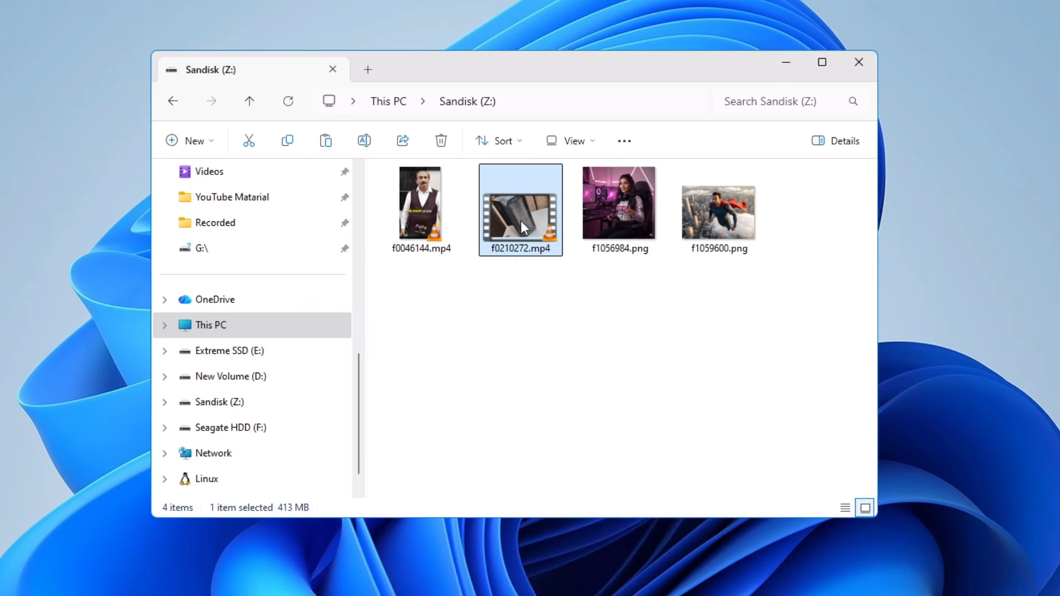